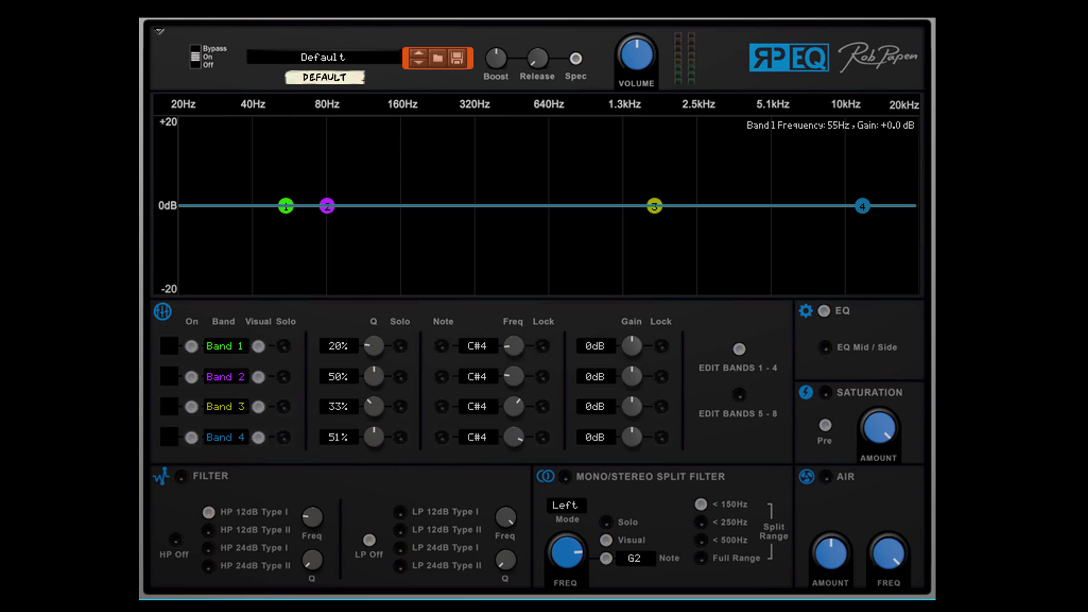
Step: Play the track and move Band 4 to about 15.7 kHz, leaving its gain at 0 dB
{"action": "key", "text": "space"}
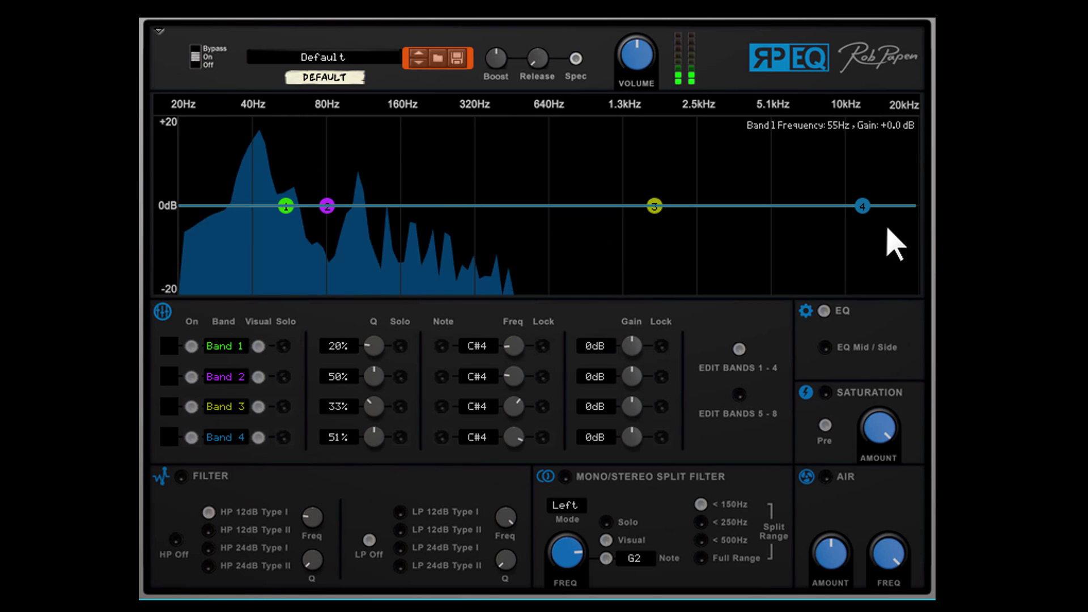
{"action": "left_click_drag", "start_coordinate": [866, 211], "coordinate": [891, 207]}
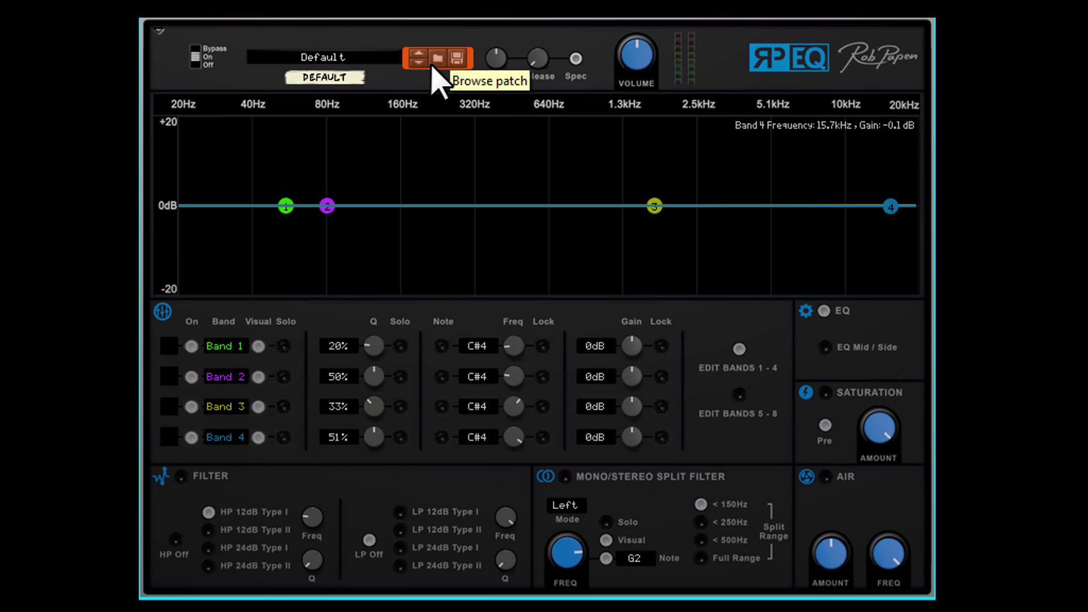
Step: Toggle the spectrum display off and on, and set its release to 56%
{"action": "left_click", "coordinate": [575, 59]}
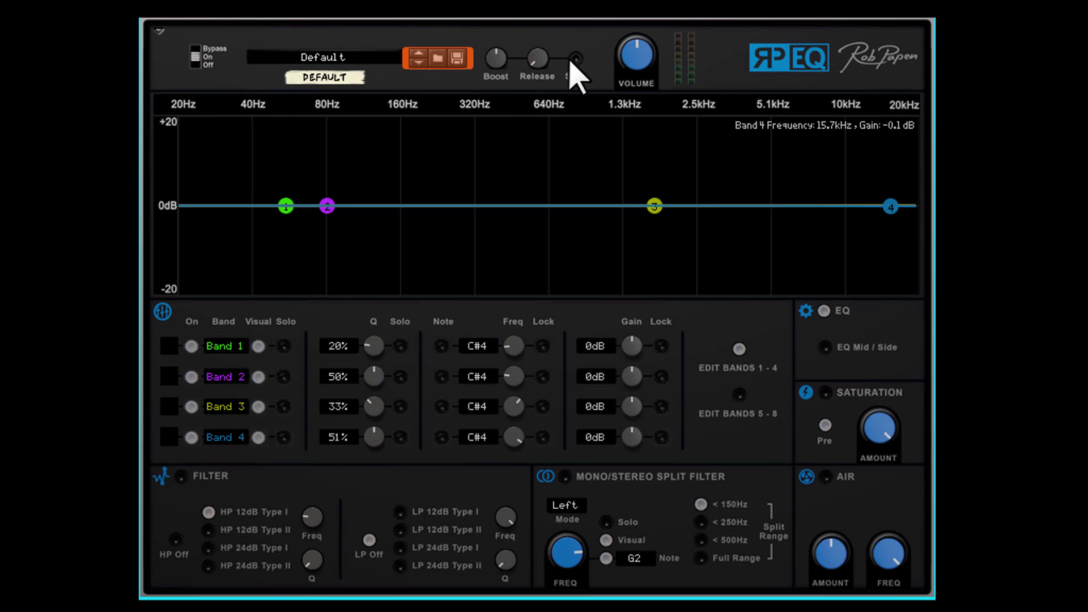
{"action": "left_click", "coordinate": [574, 59]}
{"action": "mouse_move", "coordinate": [538, 58]}
{"action": "left_mouse_down"}
{"action": "mouse_move", "coordinate": [539, 34]}
{"action": "mouse_move", "coordinate": [543, 67]}
{"action": "left_mouse_up"}
Step: Flip to bands 5–8 and back, try Mid/Side, then switch on Saturation and Air
{"action": "left_click", "coordinate": [739, 395]}
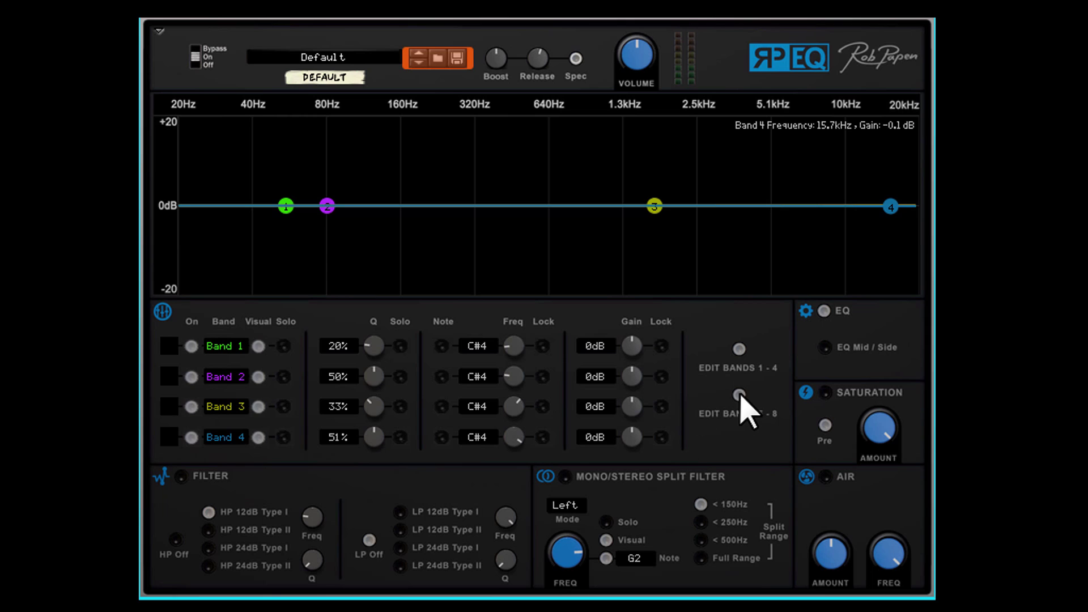
{"action": "left_click", "coordinate": [739, 349]}
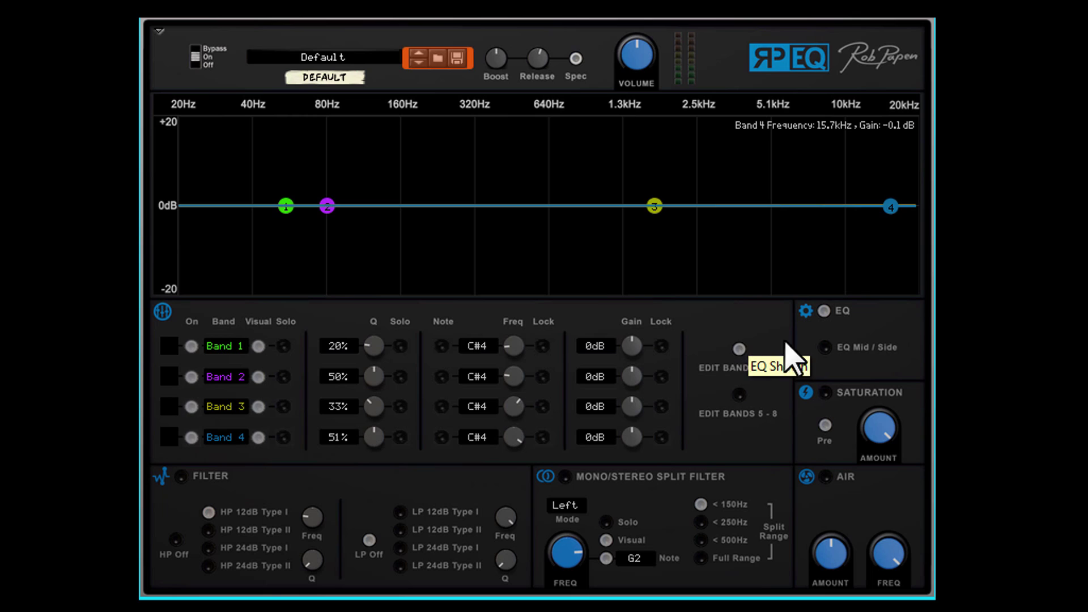
{"action": "left_click", "coordinate": [825, 348]}
{"action": "left_click", "coordinate": [826, 350]}
{"action": "left_click", "coordinate": [825, 393]}
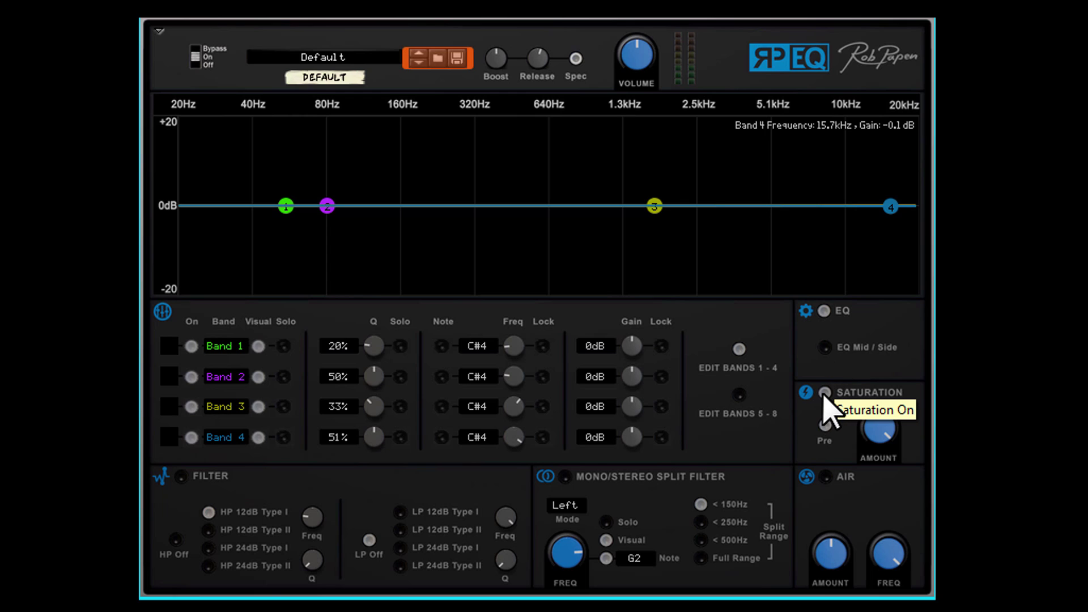
{"action": "left_click", "coordinate": [825, 477]}
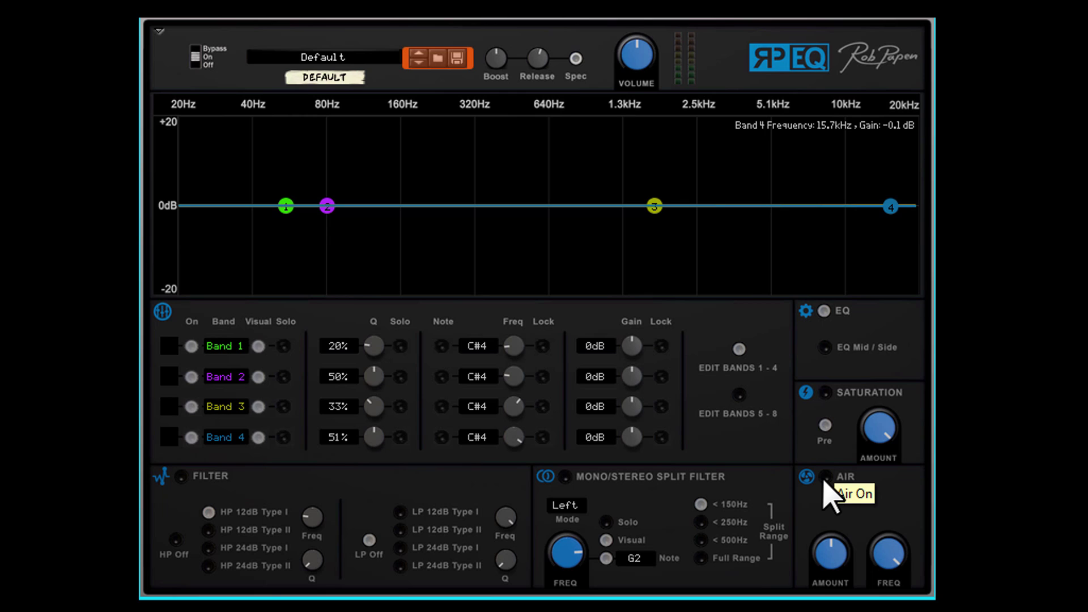
Step: Try the HP/LP filter and the mono/stereo split filter, leaving both switched off
{"action": "left_click", "coordinate": [183, 480]}
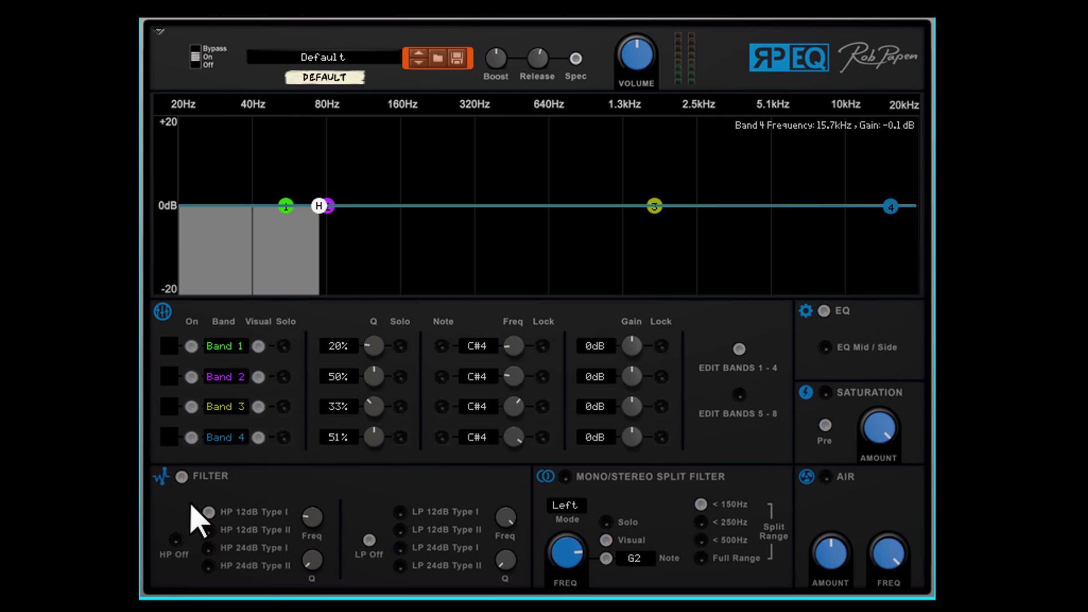
{"action": "left_click", "coordinate": [182, 477]}
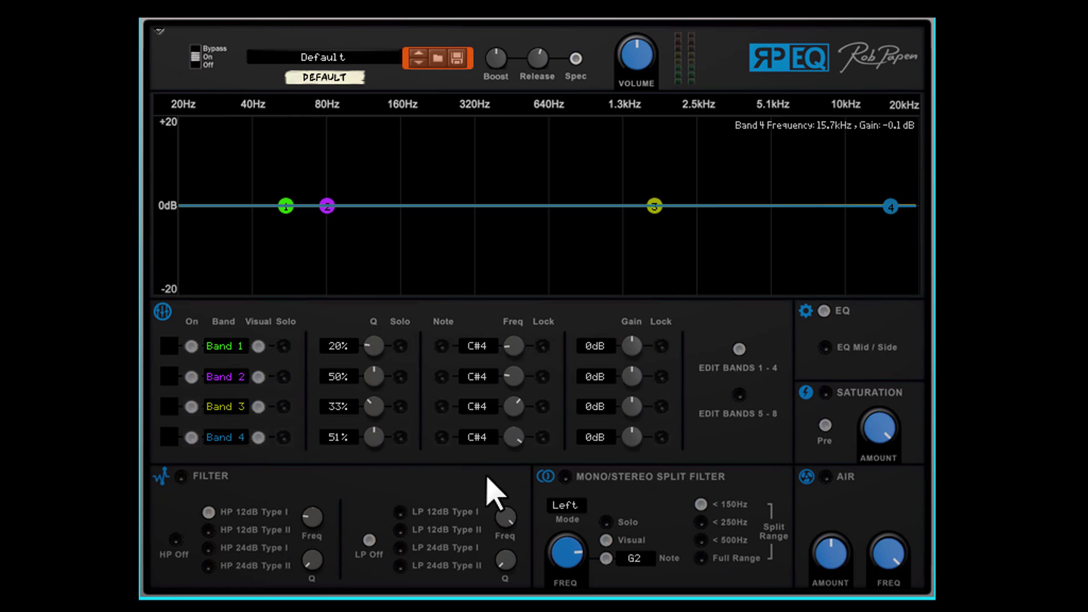
{"action": "left_click", "coordinate": [566, 477]}
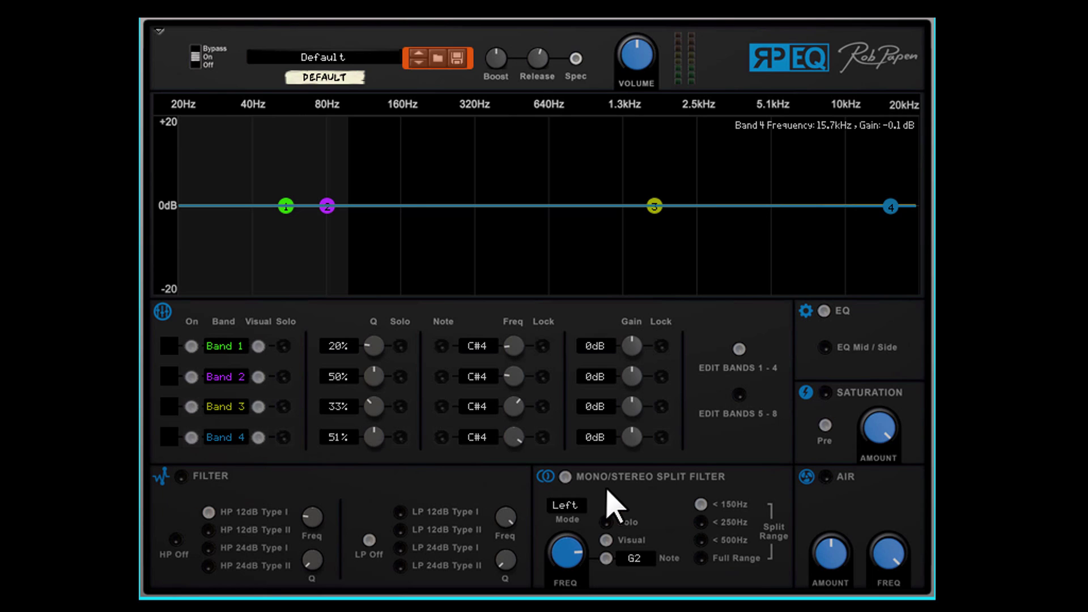
{"action": "left_click", "coordinate": [566, 479]}
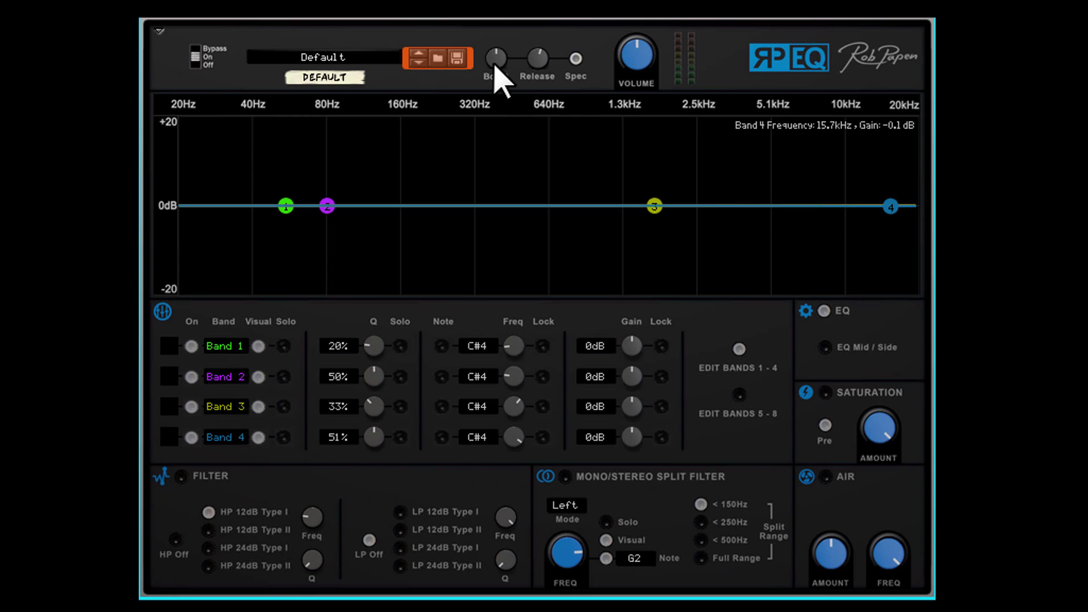
Step: Lower the spectrum boost to about 1.9 dB, then turn the spectrum display off and back on
{"action": "left_click_drag", "start_coordinate": [498, 69], "coordinate": [518, 78]}
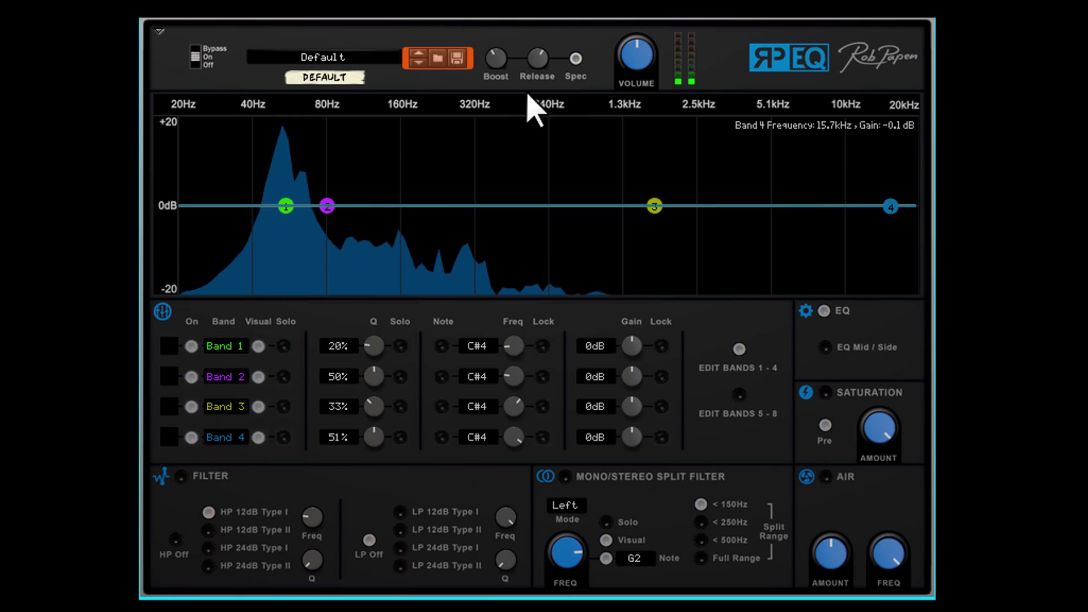
{"action": "mouse_move", "coordinate": [501, 64]}
{"action": "left_click_drag", "start_coordinate": [500, 62], "coordinate": [534, 43]}
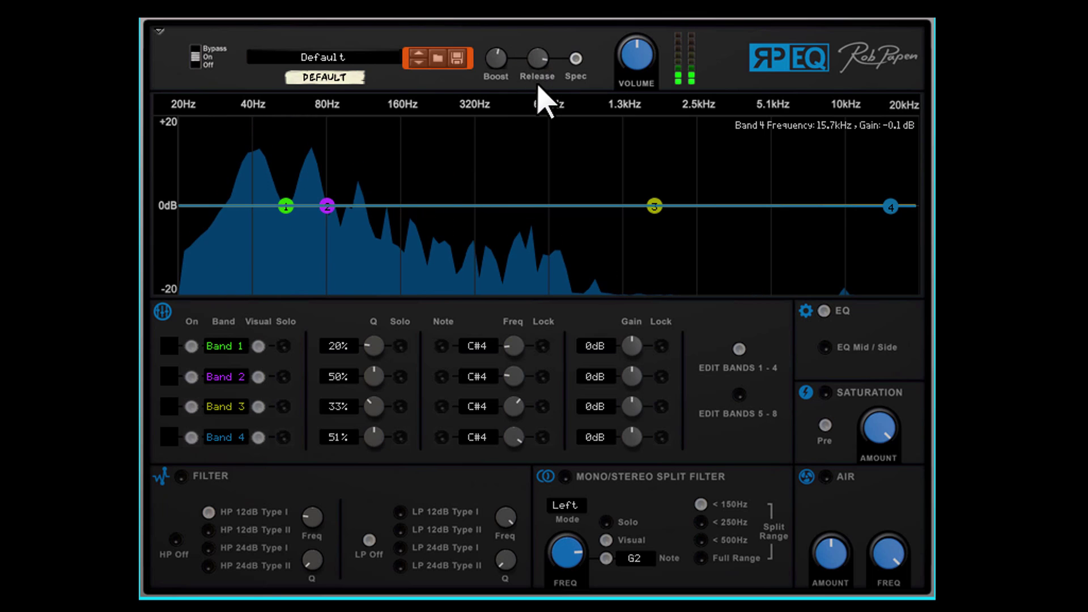
{"action": "left_click", "coordinate": [575, 59]}
{"action": "left_click", "coordinate": [575, 58]}
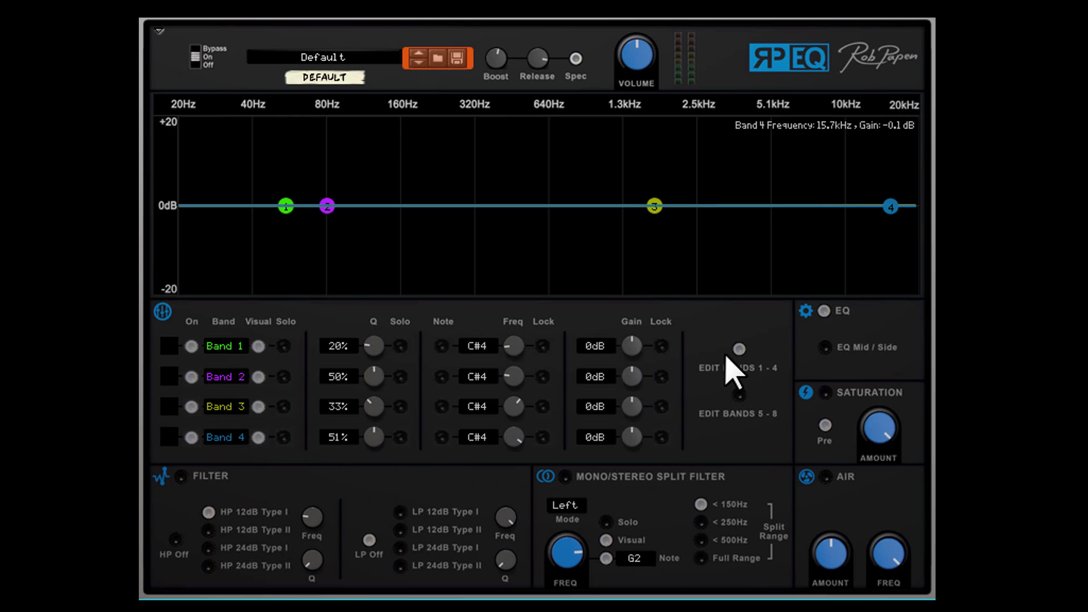
{"action": "left_click", "coordinate": [739, 397]}
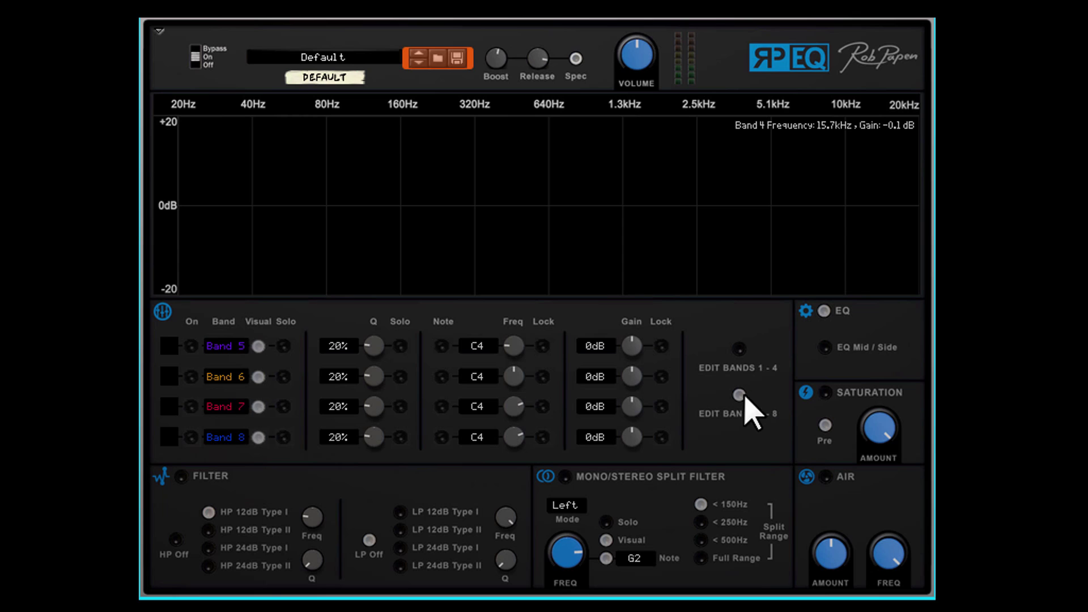
{"action": "left_click", "coordinate": [740, 350]}
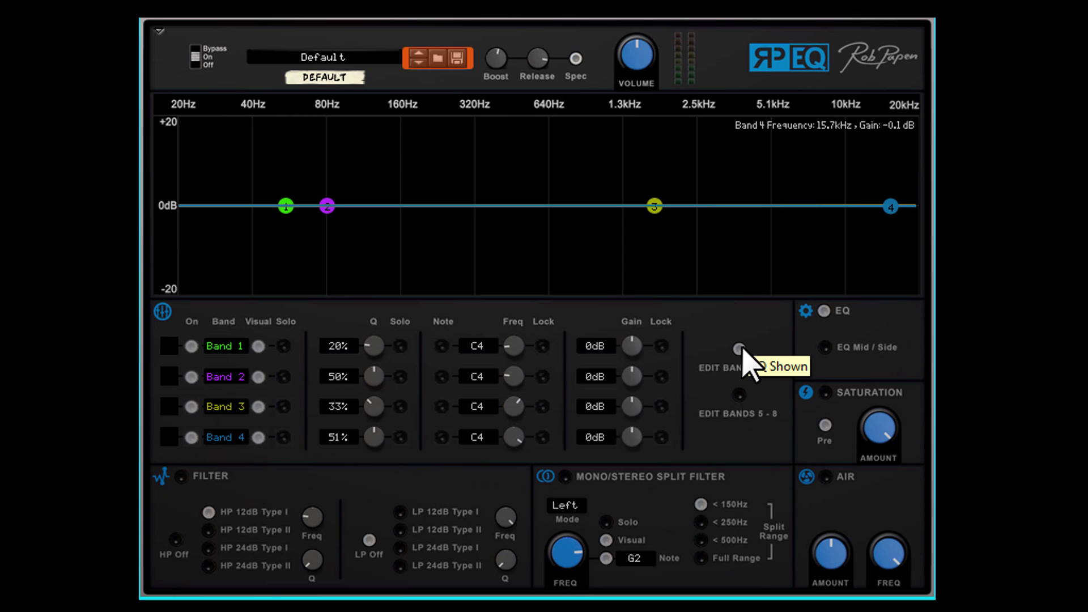
{"action": "left_click", "coordinate": [738, 395]}
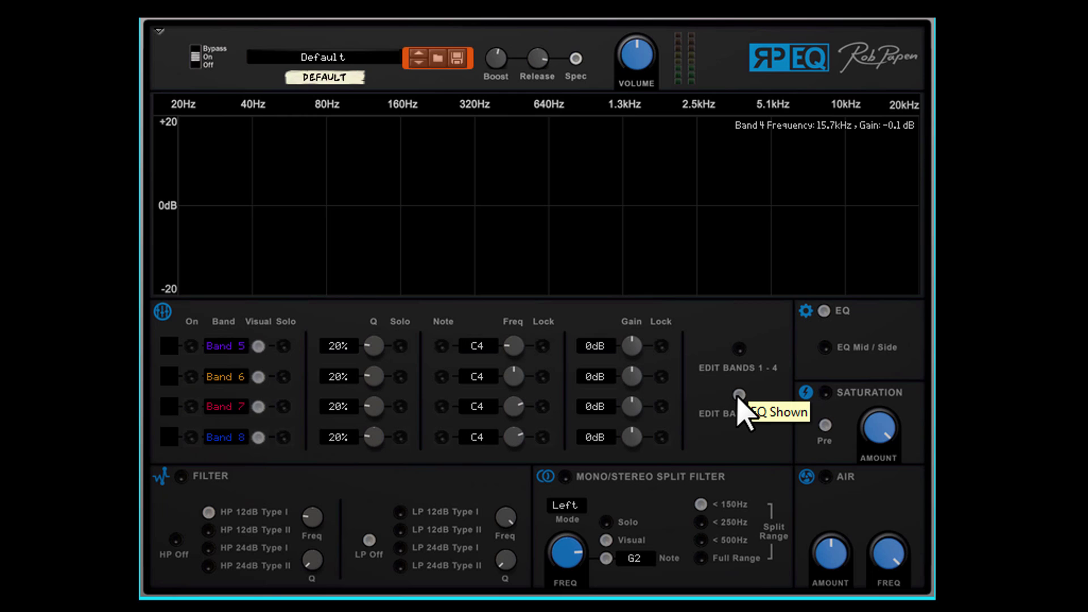
{"action": "left_click", "coordinate": [739, 349]}
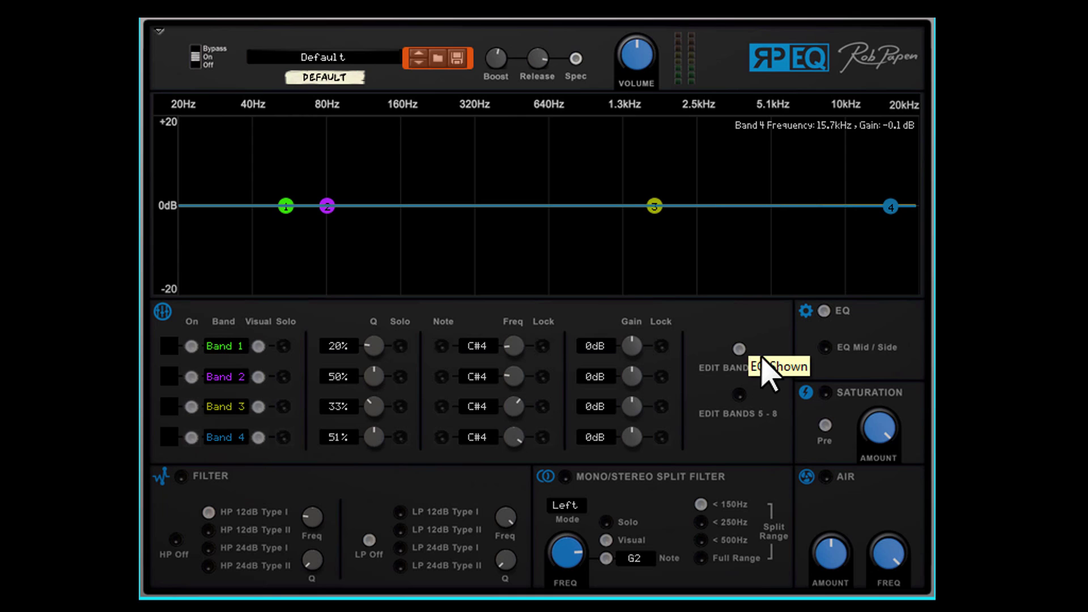
{"action": "left_click", "coordinate": [825, 347]}
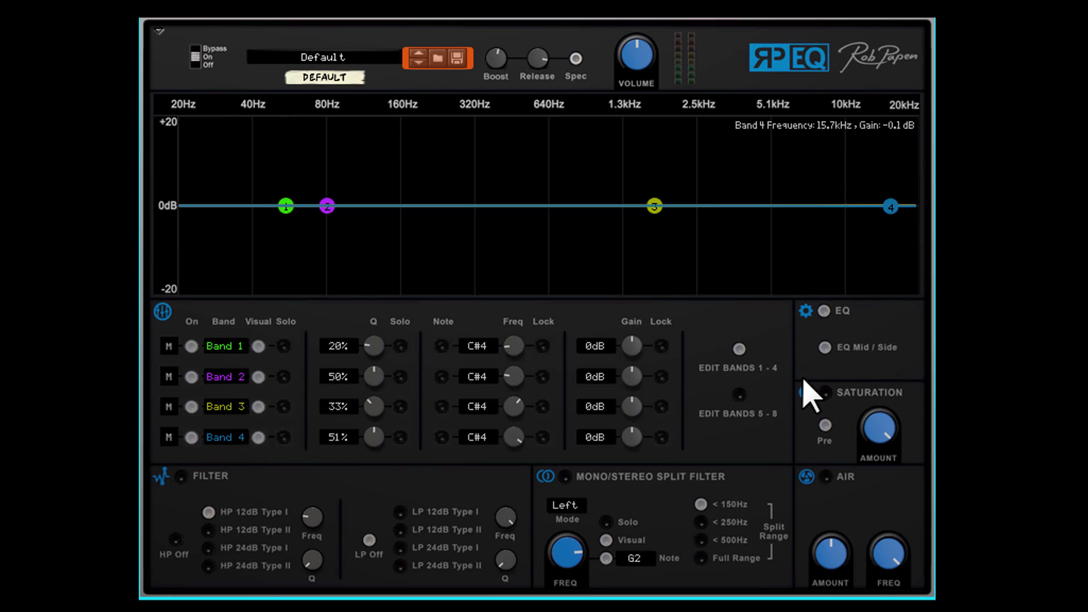
{"action": "left_click", "coordinate": [739, 395]}
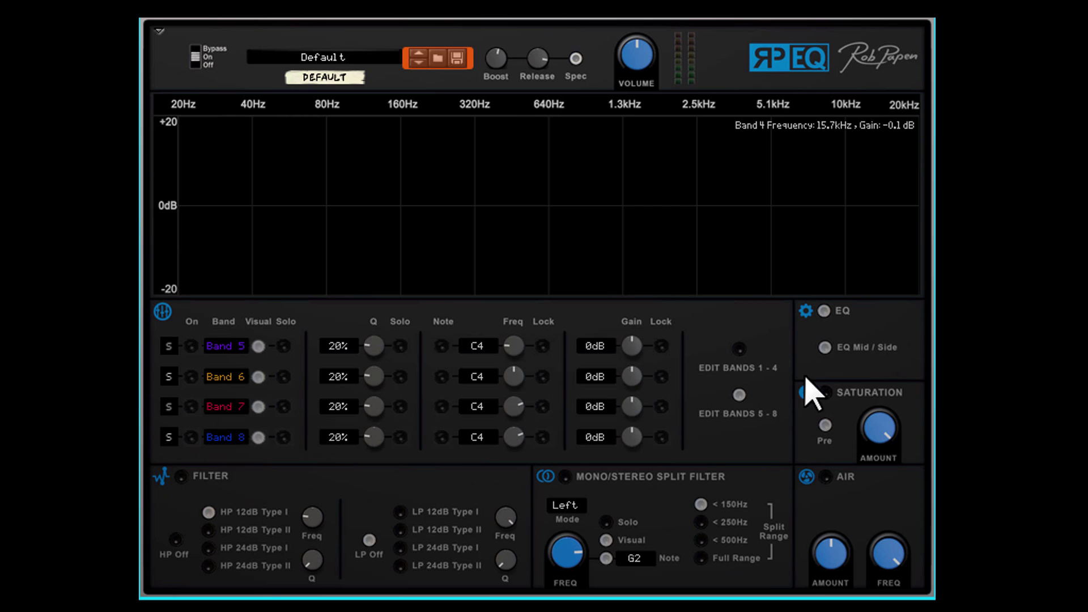
{"action": "left_click", "coordinate": [739, 349]}
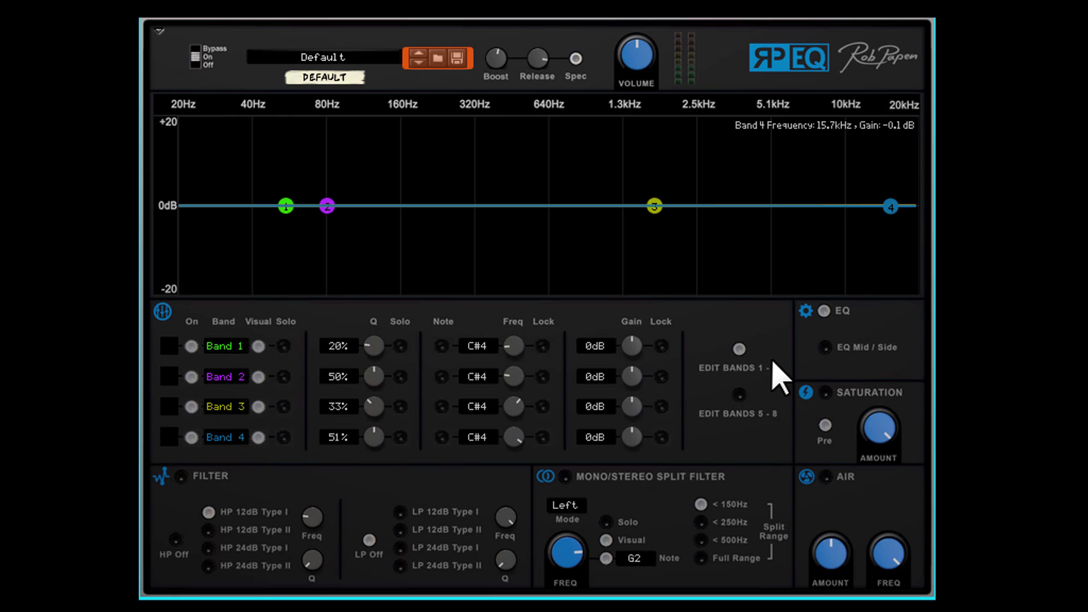
{"action": "left_click", "coordinate": [824, 311]}
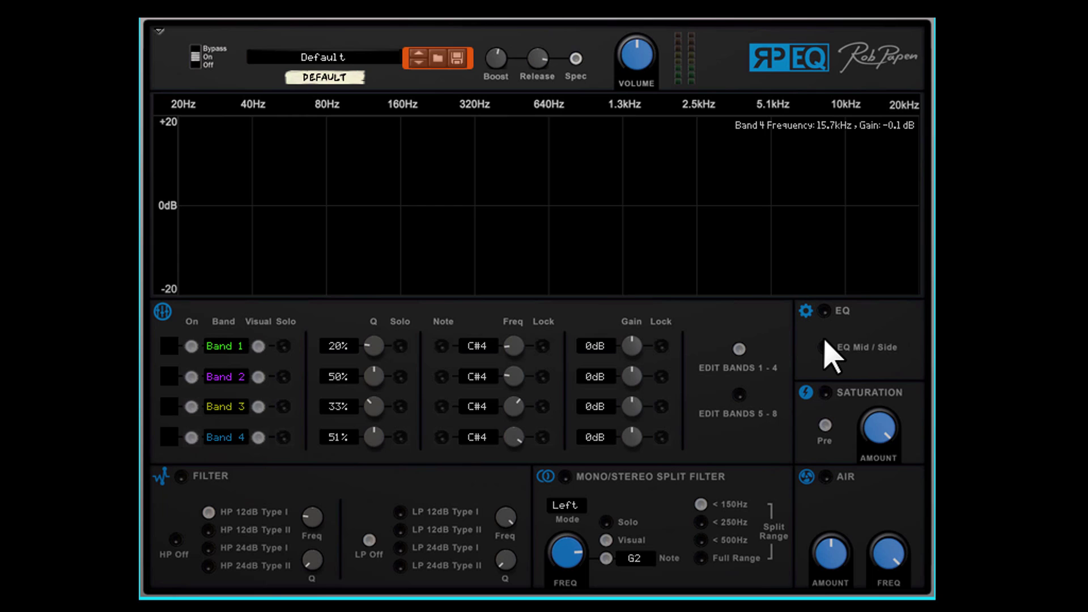
{"action": "left_click", "coordinate": [825, 312]}
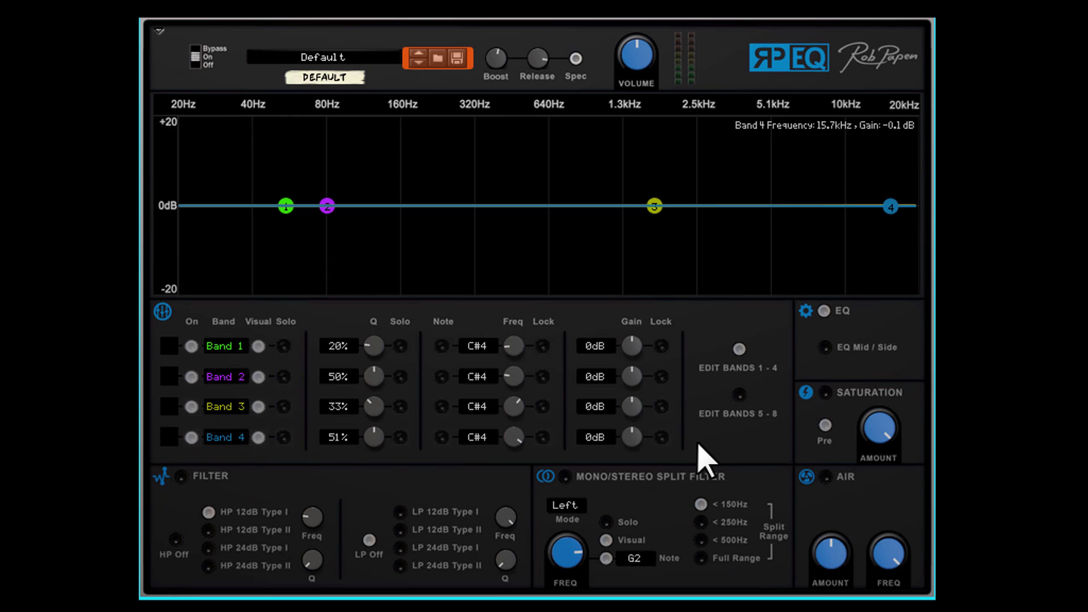
Step: Raise Band 4's gain, then return its Gain knob to 0 dB, leaving Band 4 at 12.0 kHz
{"action": "left_click_drag", "start_coordinate": [882, 206], "coordinate": [845, 211]}
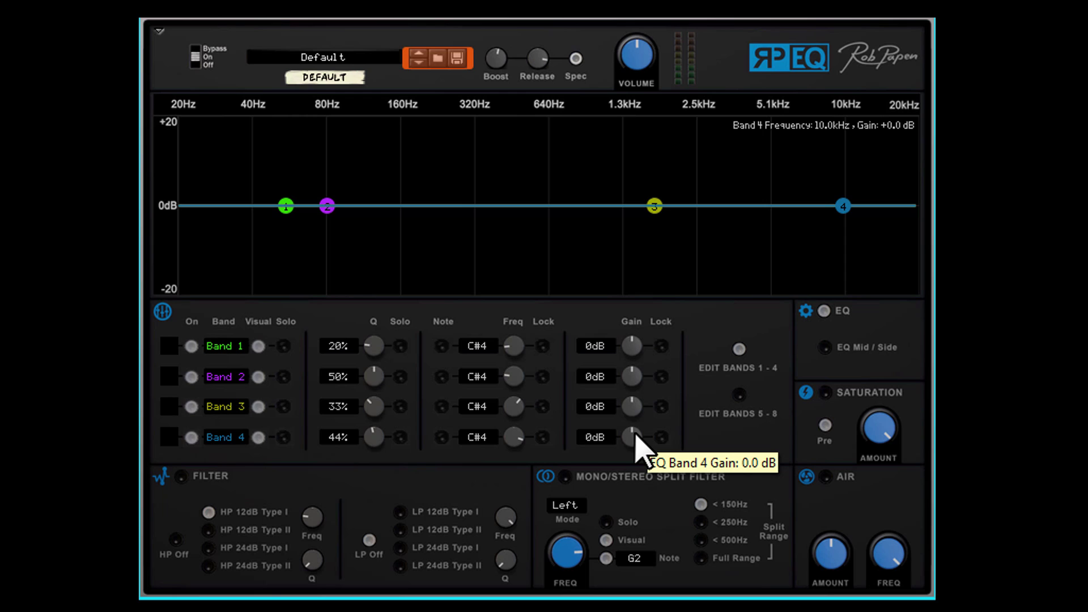
{"action": "scroll", "coordinate": [636, 432], "scroll_direction": "up", "scroll_amount": 3}
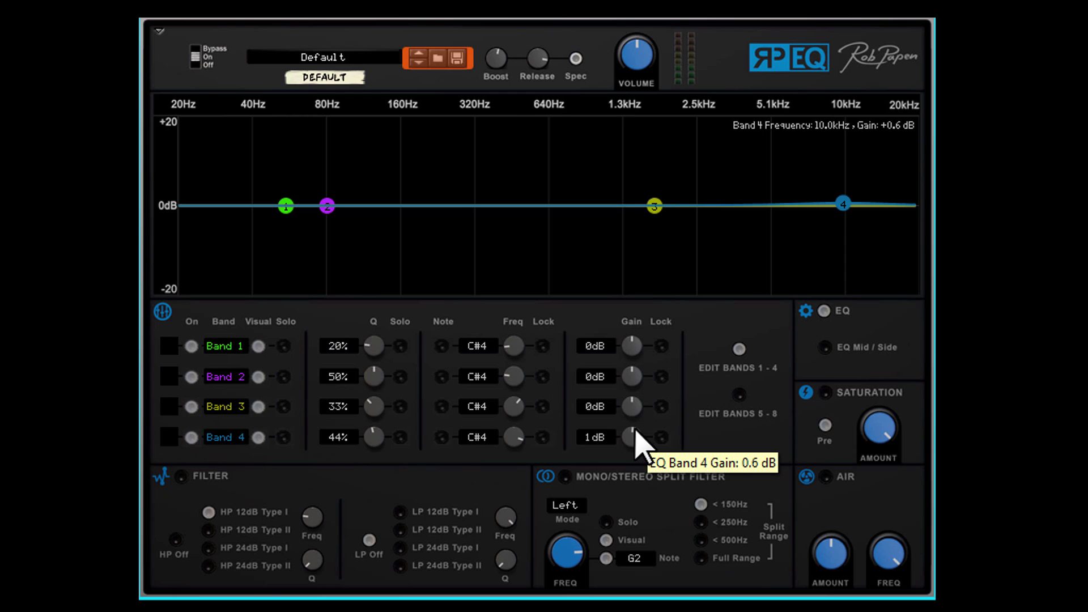
{"action": "scroll", "coordinate": [635, 432], "scroll_direction": "up", "scroll_amount": 3}
{"action": "scroll", "coordinate": [635, 423], "scroll_direction": "down", "scroll_amount": 3}
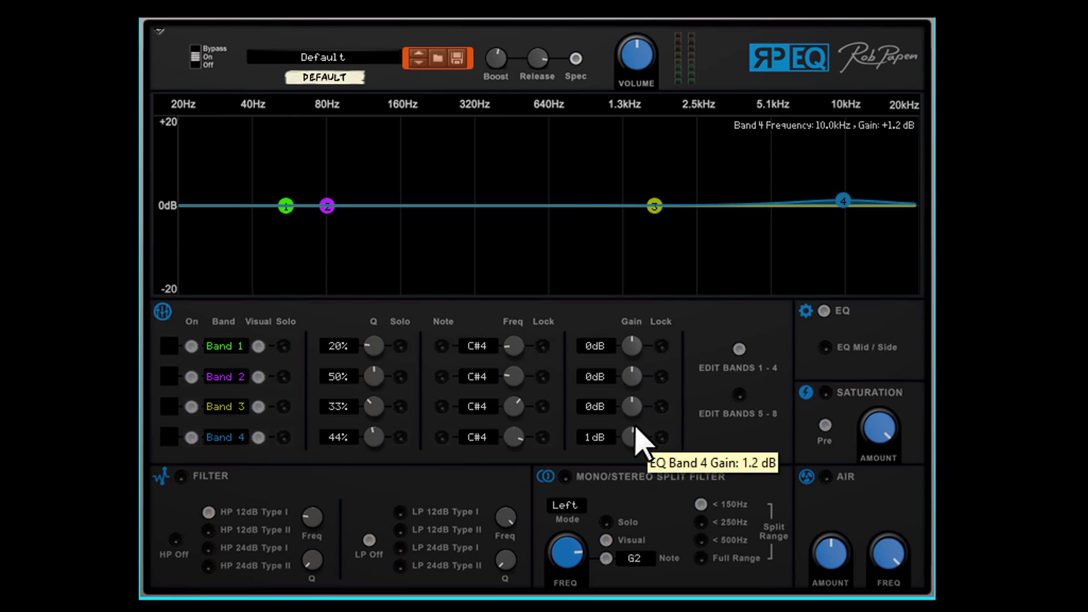
{"action": "scroll", "coordinate": [633, 441], "scroll_direction": "down", "scroll_amount": 6}
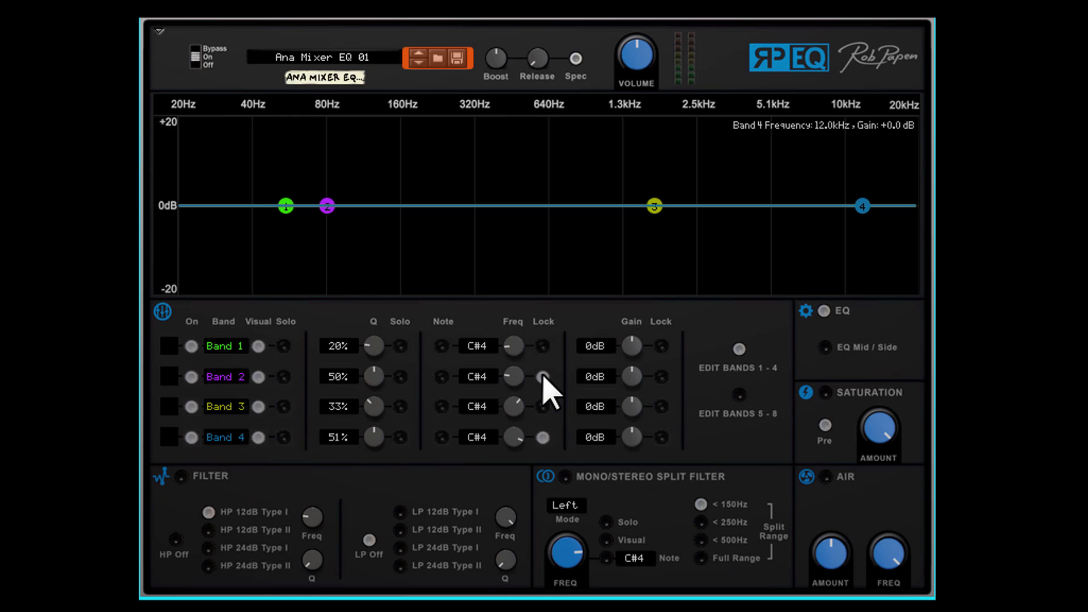
Step: Set bands 1–4 to −2, 5, 4 and 9 dB, and lock Band 2's frequency
{"action": "mouse_move", "coordinate": [863, 206]}
{"action": "left_mouse_down"}
{"action": "mouse_move", "coordinate": [871, 159]}
{"action": "mouse_move", "coordinate": [867, 250]}
{"action": "mouse_move", "coordinate": [867, 199]}
{"action": "left_mouse_up"}
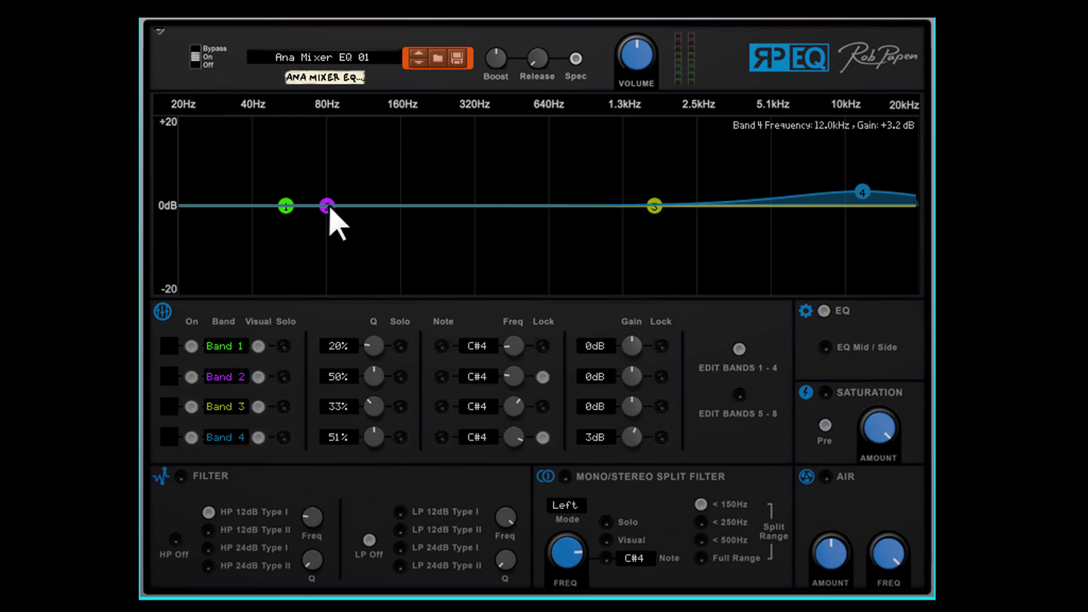
{"action": "mouse_move", "coordinate": [330, 207]}
{"action": "left_mouse_down"}
{"action": "mouse_move", "coordinate": [338, 194]}
{"action": "mouse_move", "coordinate": [340, 238]}
{"action": "mouse_move", "coordinate": [342, 193]}
{"action": "left_mouse_up"}
{"action": "left_click_drag", "start_coordinate": [862, 193], "coordinate": [862, 168]}
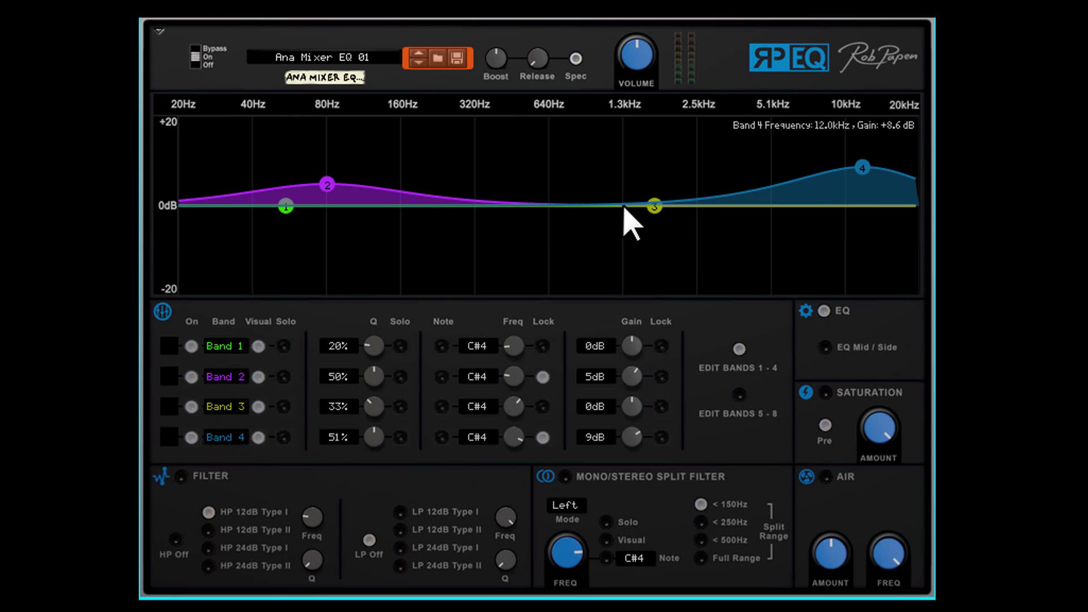
{"action": "left_click_drag", "start_coordinate": [649, 207], "coordinate": [638, 187]}
{"action": "mouse_move", "coordinate": [285, 207]}
{"action": "left_mouse_down"}
{"action": "mouse_move", "coordinate": [284, 227]}
{"action": "mouse_move", "coordinate": [250, 214]}
{"action": "mouse_move", "coordinate": [272, 184]}
{"action": "mouse_move", "coordinate": [275, 216]}
{"action": "left_mouse_up"}
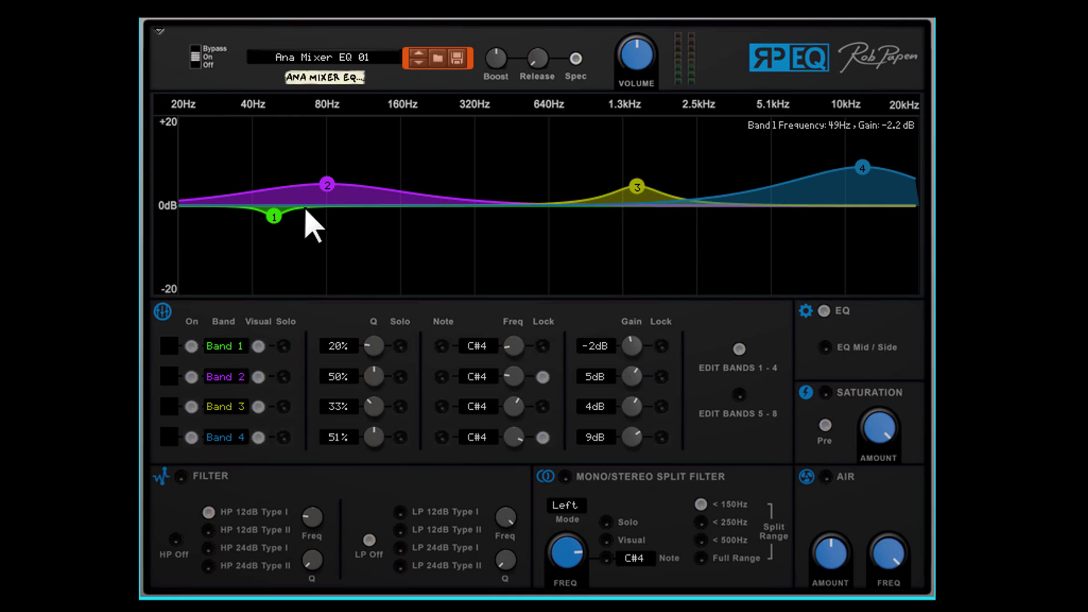
{"action": "left_click", "coordinate": [543, 376]}
Step: Switch the high-pass filter on, then off again
{"action": "left_click", "coordinate": [181, 477]}
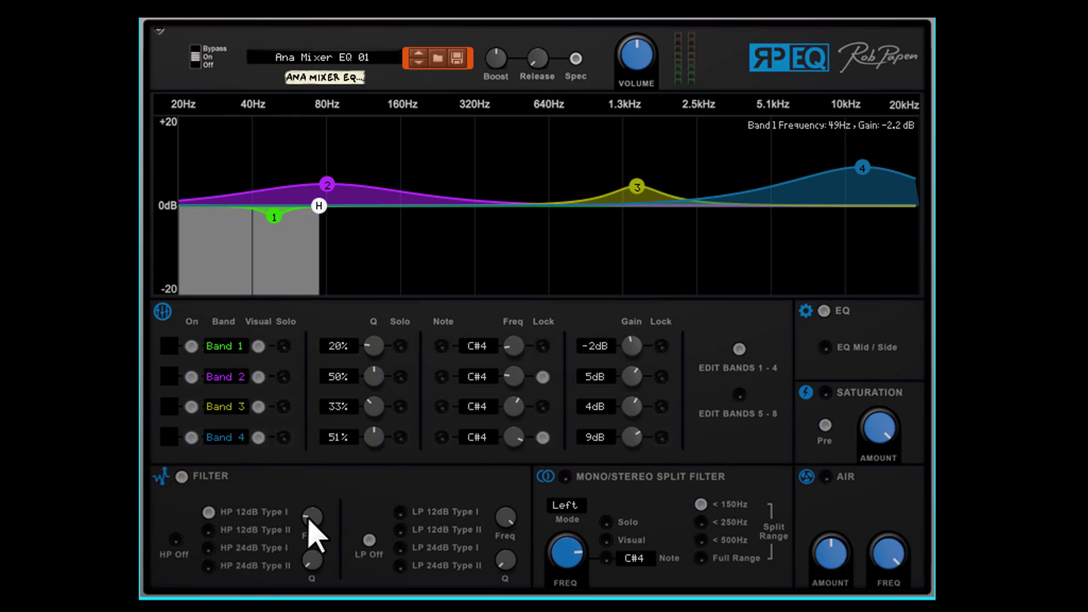
{"action": "mouse_move", "coordinate": [315, 532]}
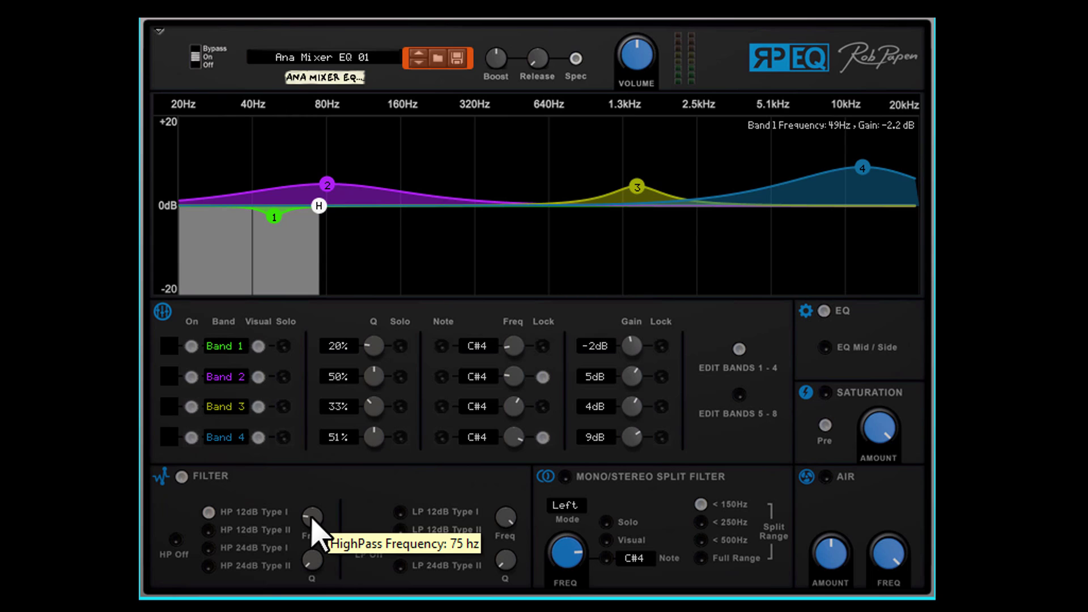
{"action": "left_click", "coordinate": [182, 476]}
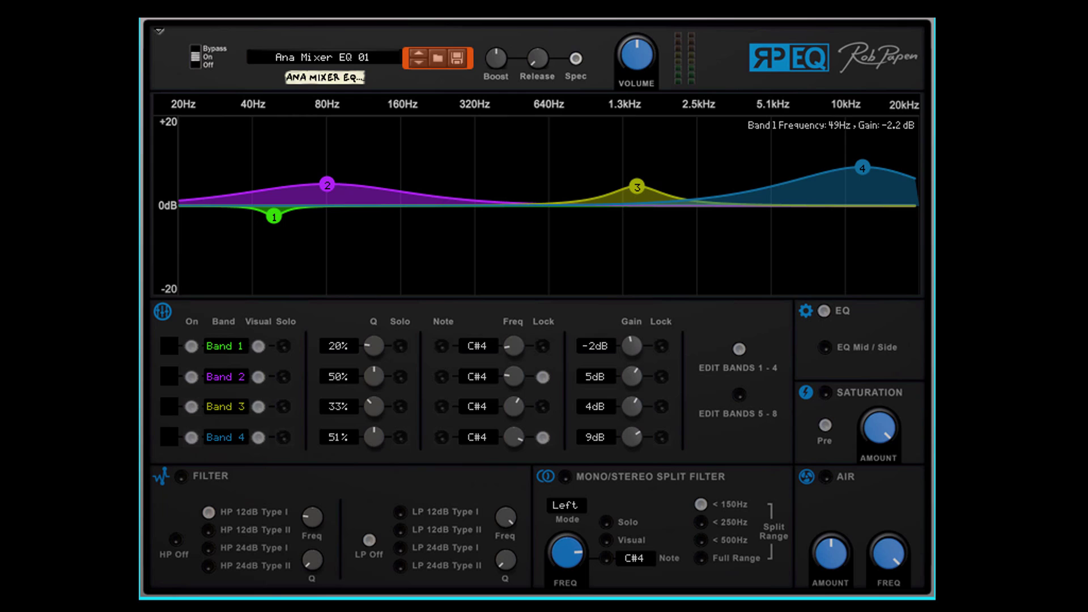
Step: Briefly enable bands 5 and 6, disable them again, and return to bands 1–4
{"action": "left_click", "coordinate": [739, 394]}
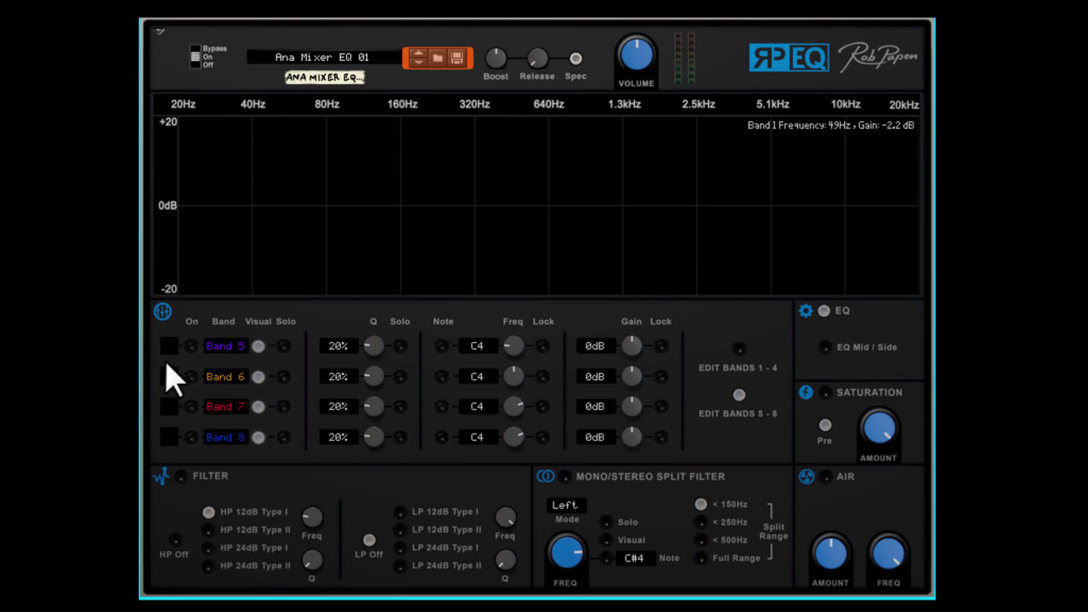
{"action": "left_click", "coordinate": [191, 346]}
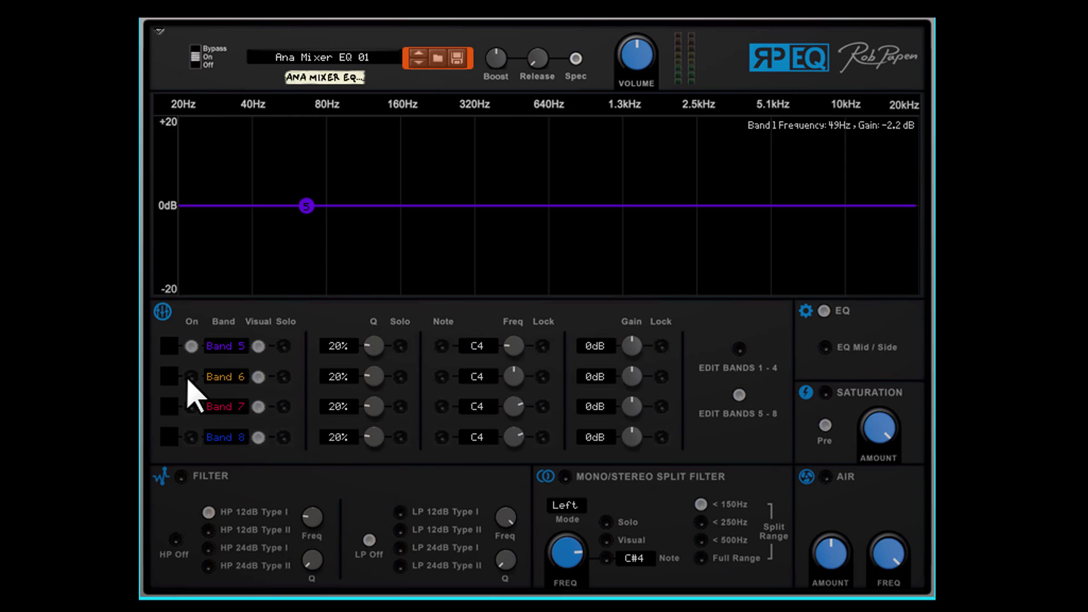
{"action": "left_click", "coordinate": [189, 378]}
{"action": "left_click", "coordinate": [190, 377]}
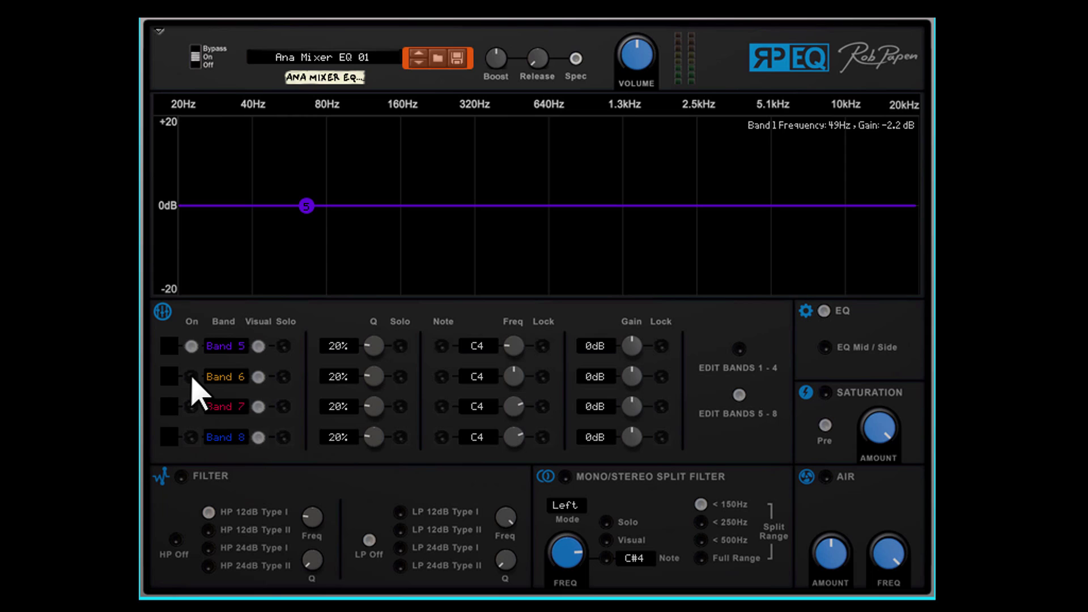
{"action": "left_click", "coordinate": [191, 346]}
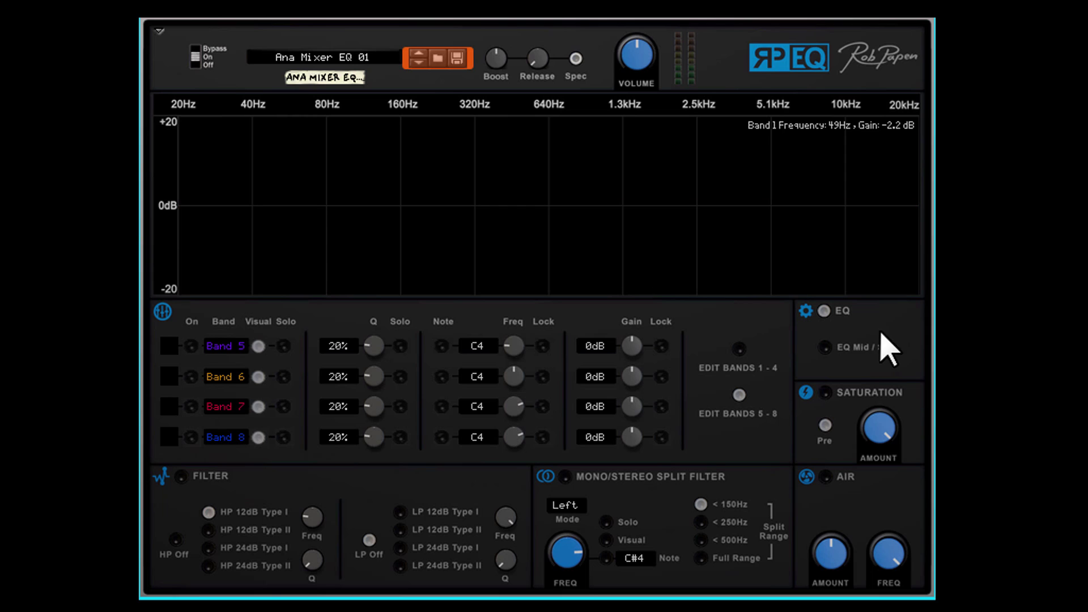
{"action": "left_click", "coordinate": [740, 349]}
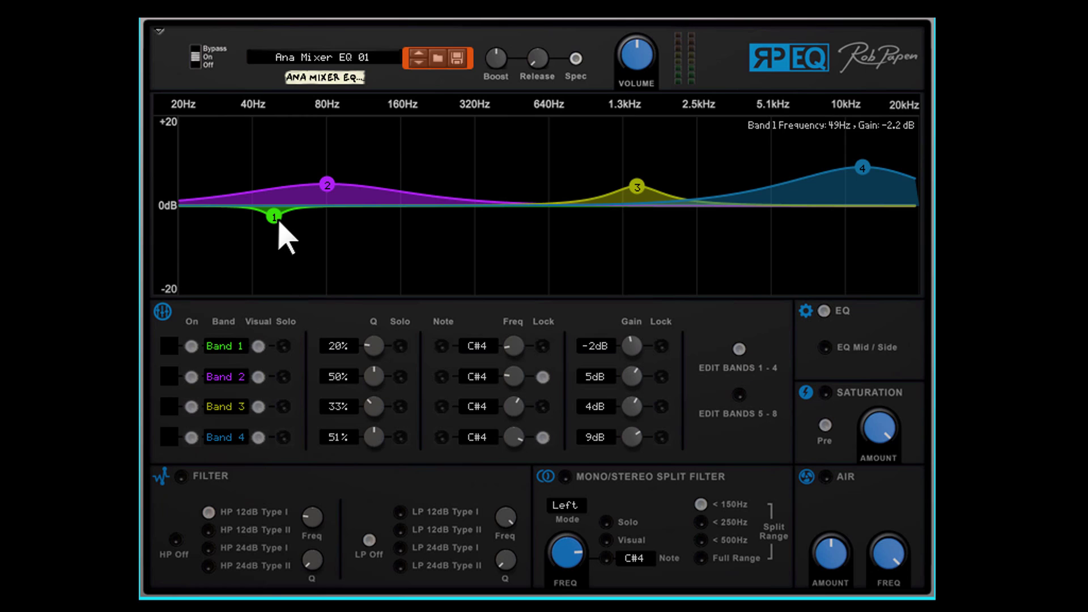
Step: Cut band 1 to −6 dB near 457 Hz and band 3 to −4 dB at 489 Hz, then solo band 1
{"action": "left_click_drag", "start_coordinate": [281, 223], "coordinate": [520, 239]}
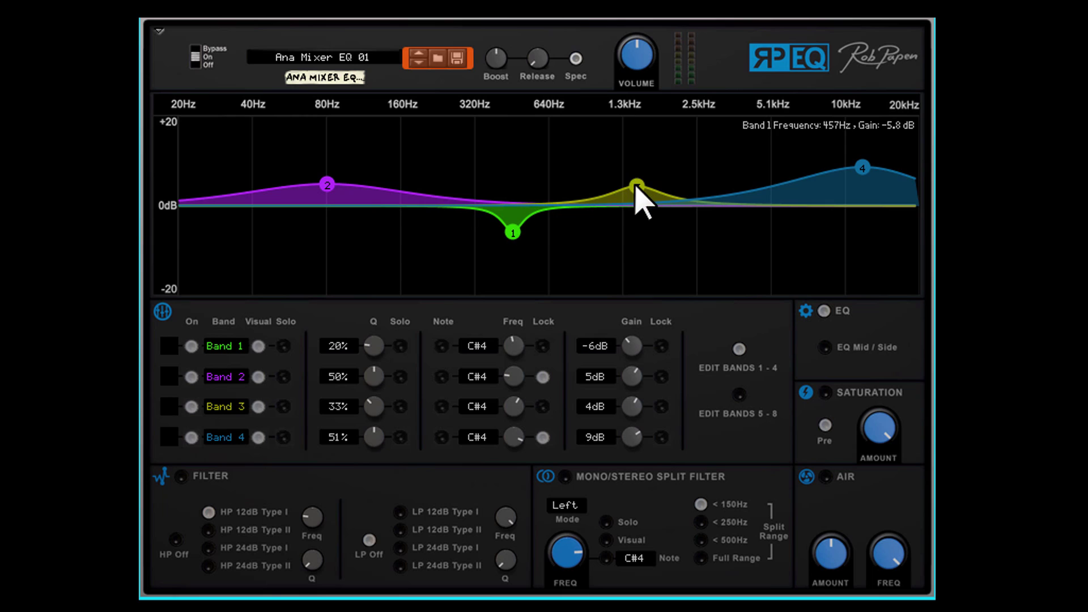
{"action": "left_click_drag", "start_coordinate": [637, 188], "coordinate": [521, 233]}
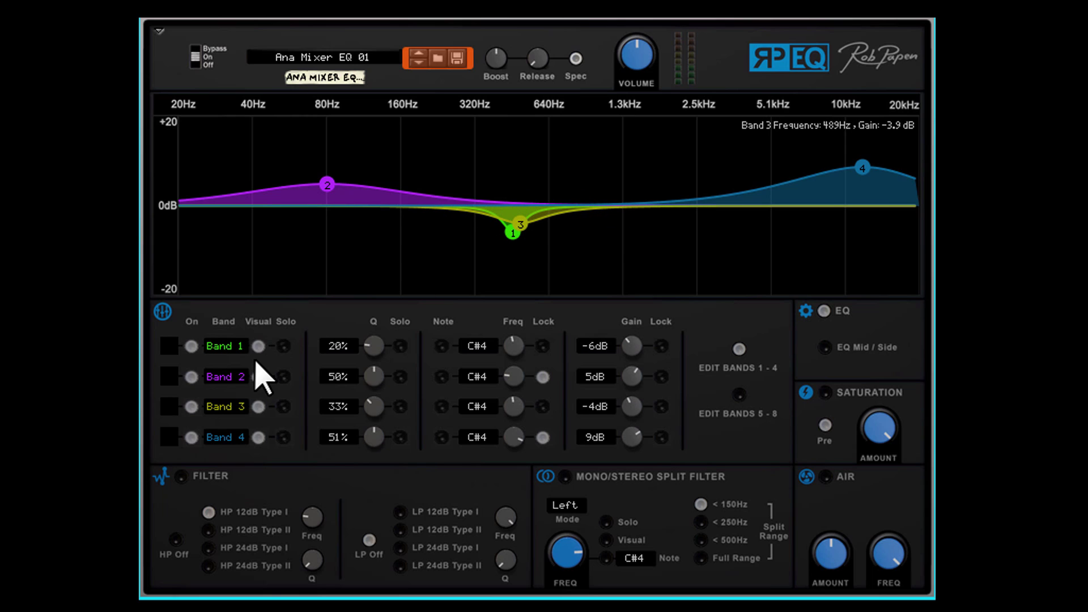
{"action": "left_click", "coordinate": [258, 347]}
{"action": "left_click", "coordinate": [257, 377]}
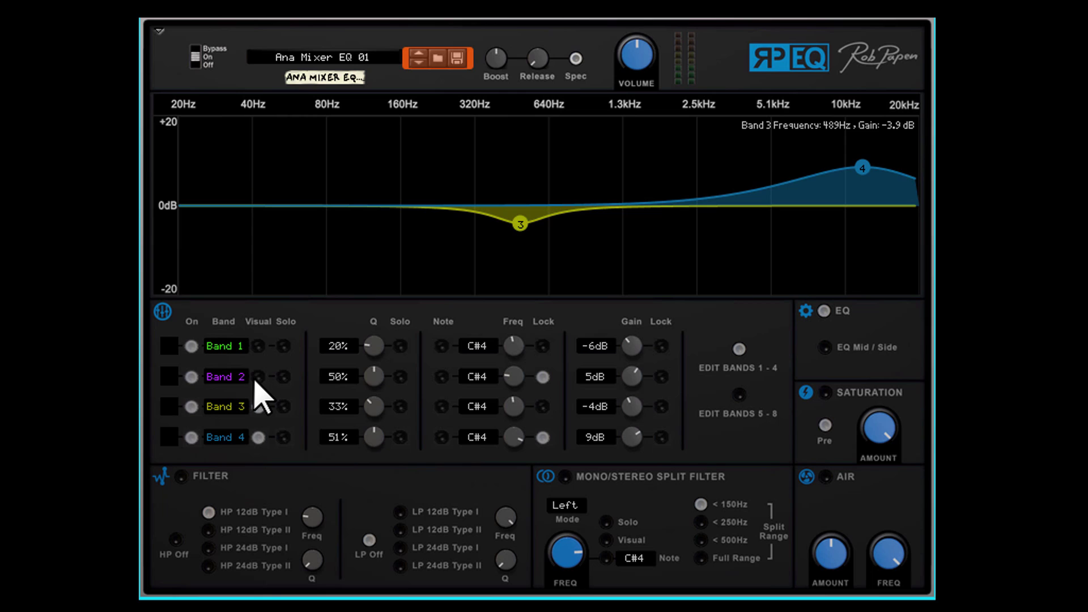
{"action": "left_click", "coordinate": [258, 377]}
{"action": "left_click", "coordinate": [258, 346]}
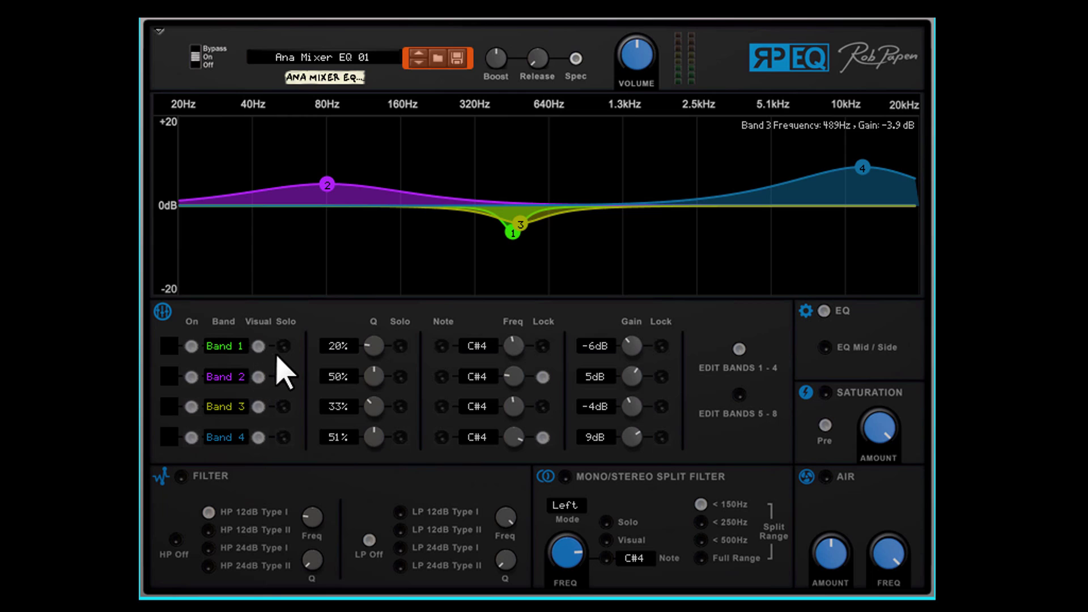
{"action": "left_click", "coordinate": [284, 346]}
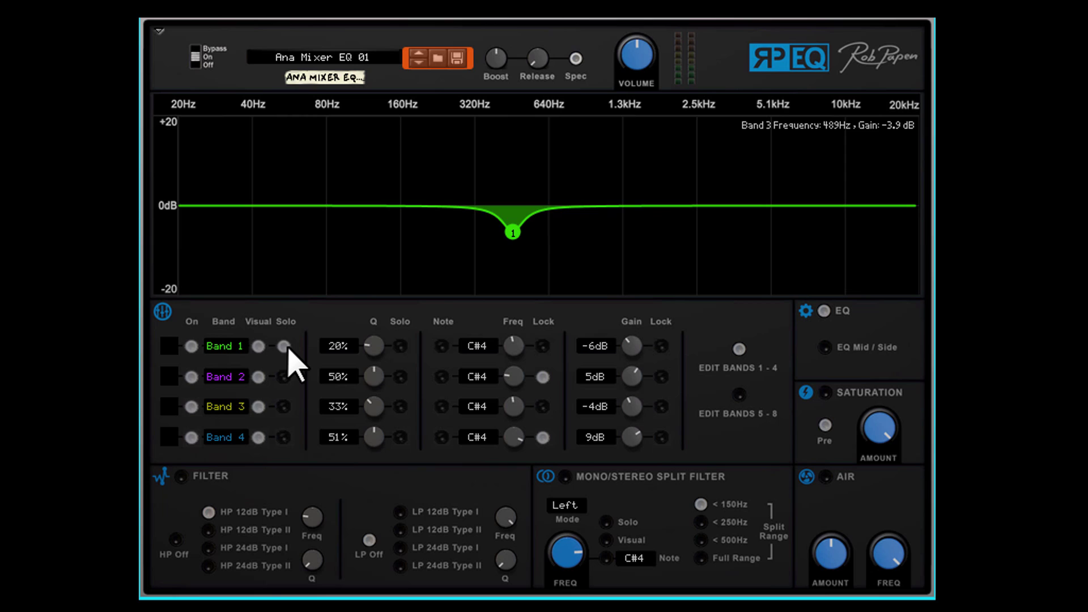
Step: Unsolo band 1, start playback, and audition bands 1, 2 and 3 solo in turn
{"action": "left_click", "coordinate": [284, 346]}
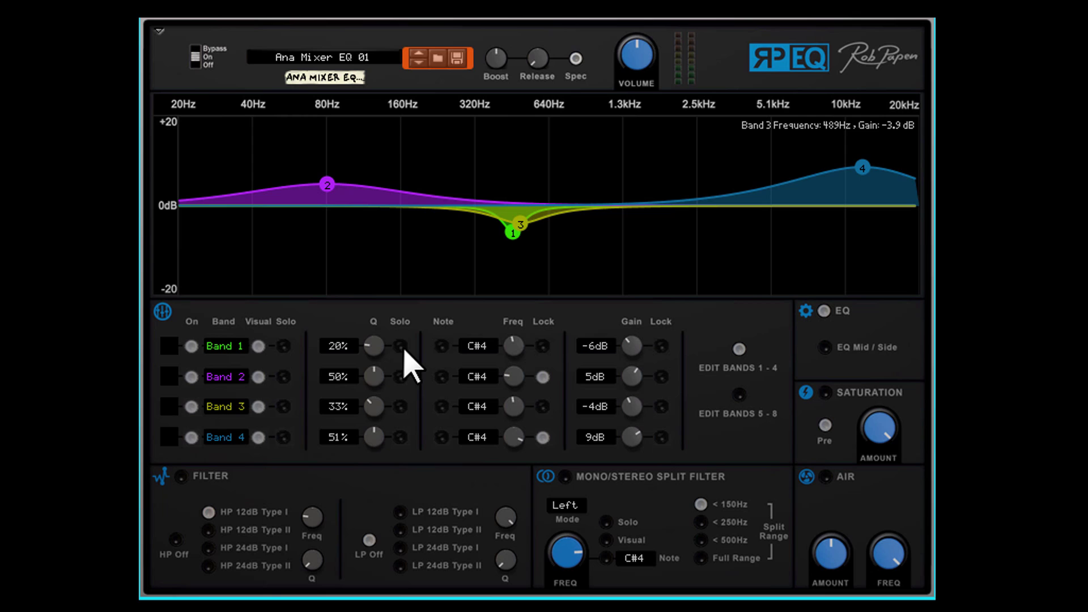
{"action": "key", "text": "space"}
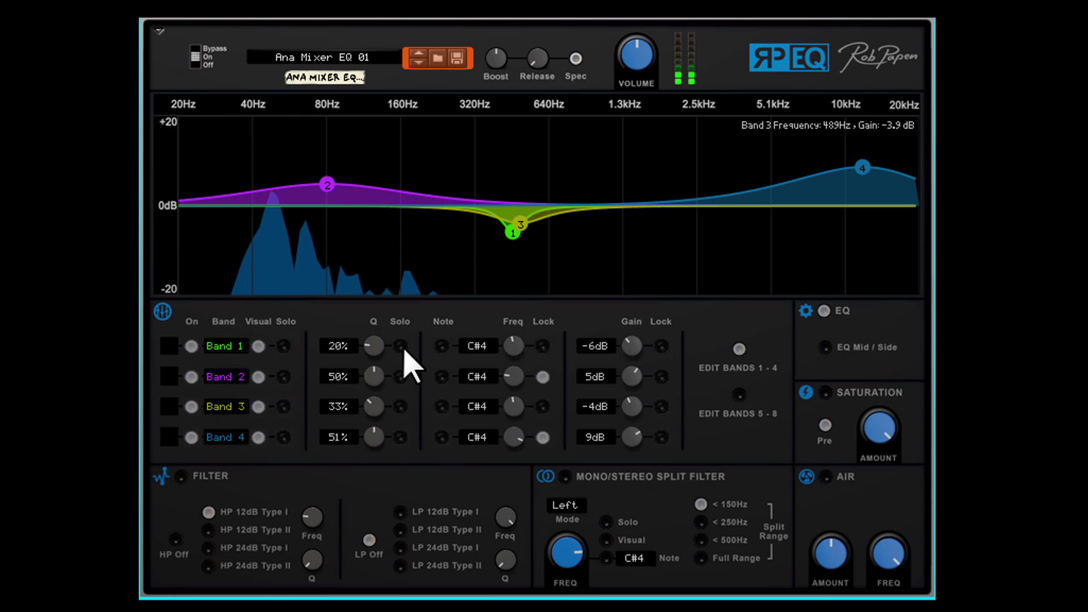
{"action": "left_click", "coordinate": [404, 348]}
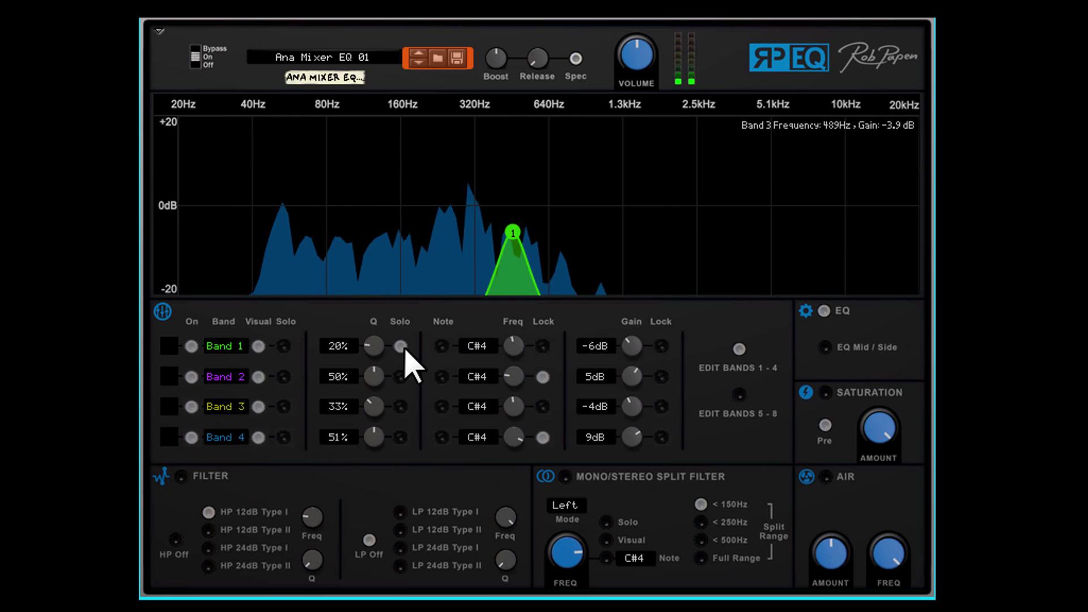
{"action": "left_click", "coordinate": [403, 348]}
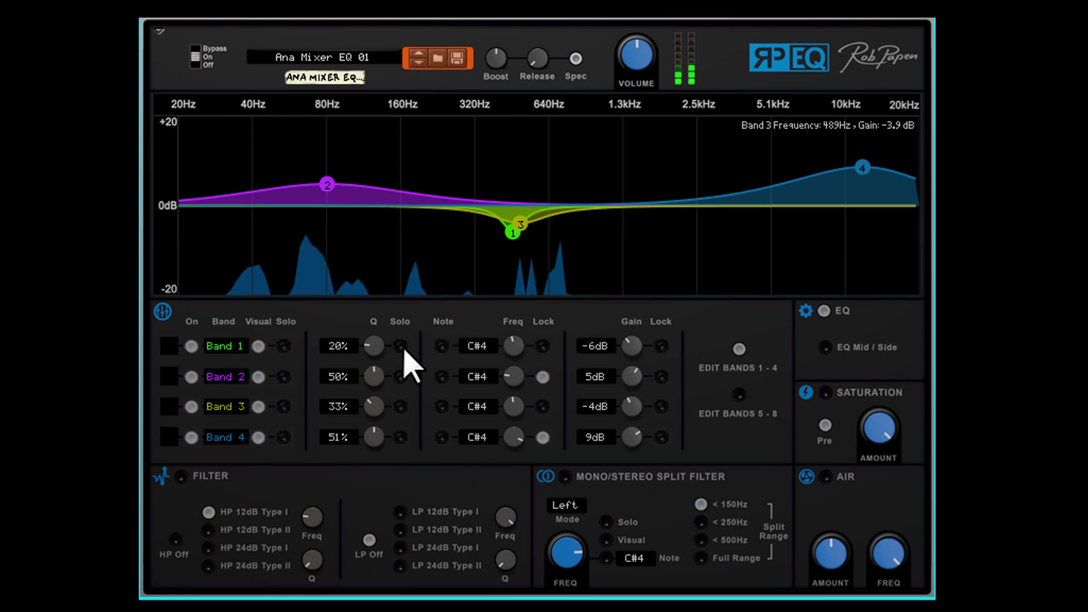
{"action": "left_click", "coordinate": [400, 377]}
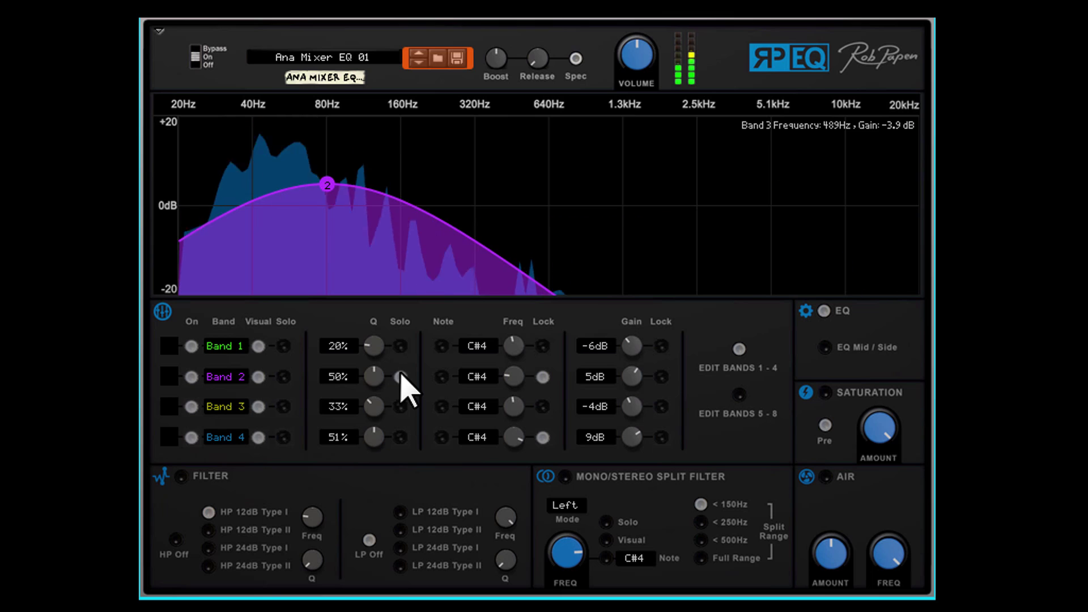
{"action": "left_click", "coordinate": [400, 377]}
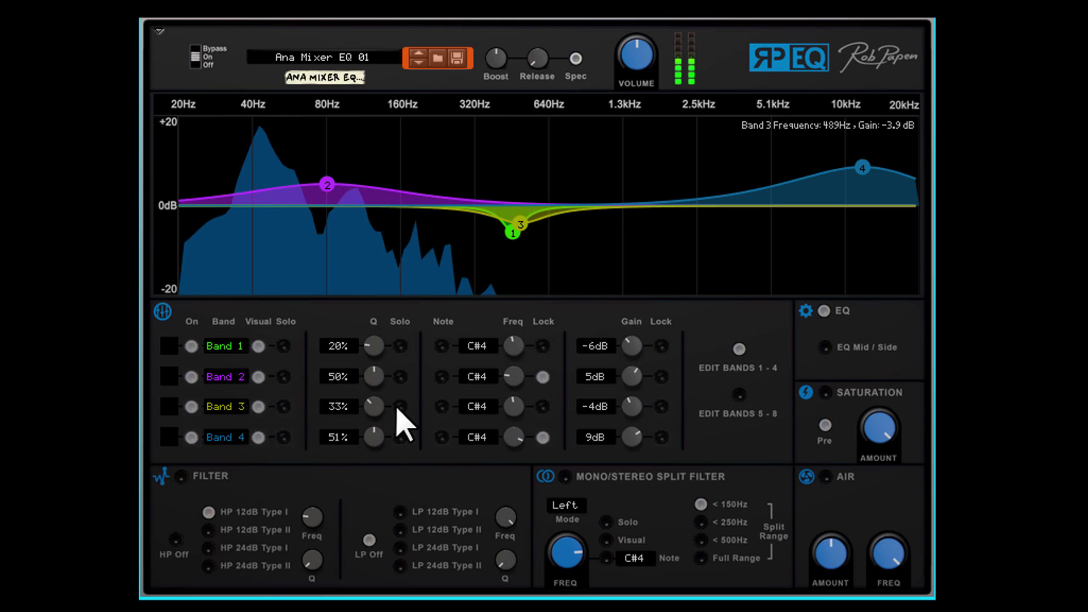
{"action": "left_click", "coordinate": [401, 406]}
{"action": "left_click", "coordinate": [401, 407]}
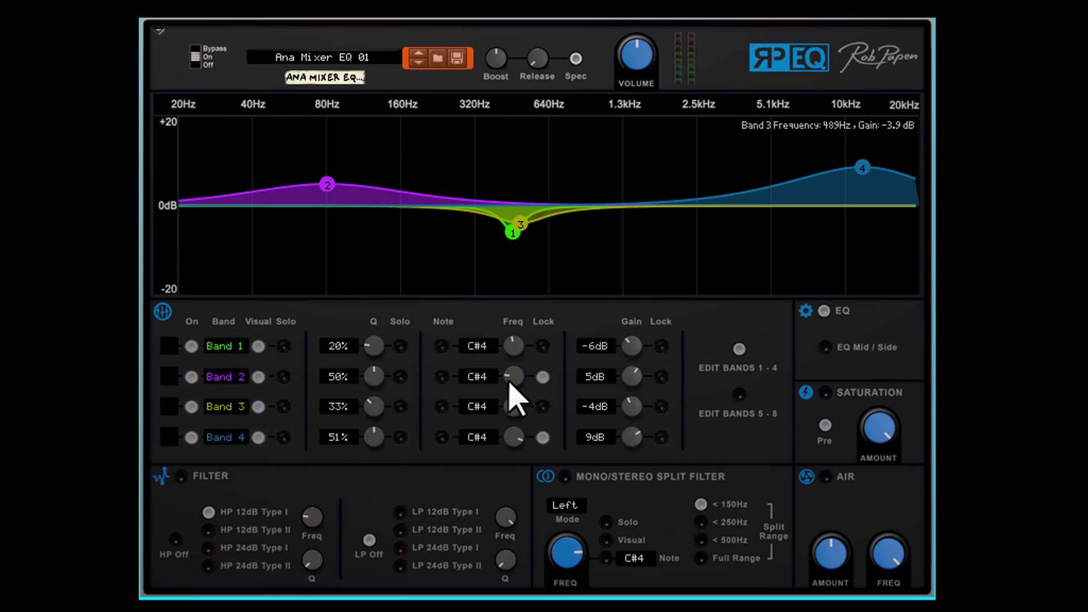
Step: Switch band 4 to note mode and set its frequency to C#3
{"action": "left_click", "coordinate": [442, 438]}
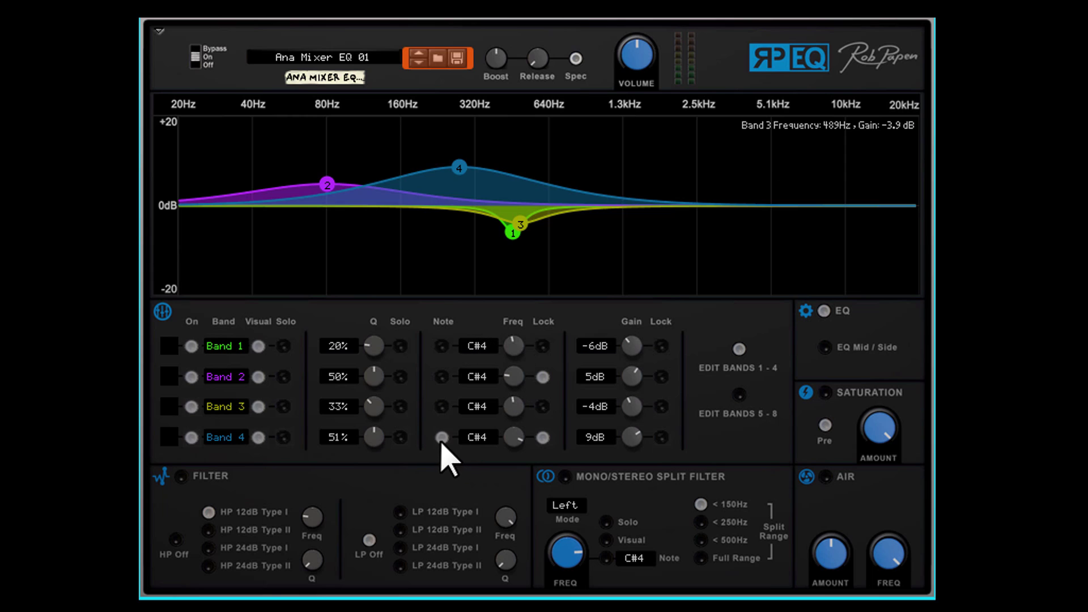
{"action": "left_click", "coordinate": [482, 442]}
{"action": "mouse_move", "coordinate": [586, 497]}
{"action": "left_click", "coordinate": [795, 522]}
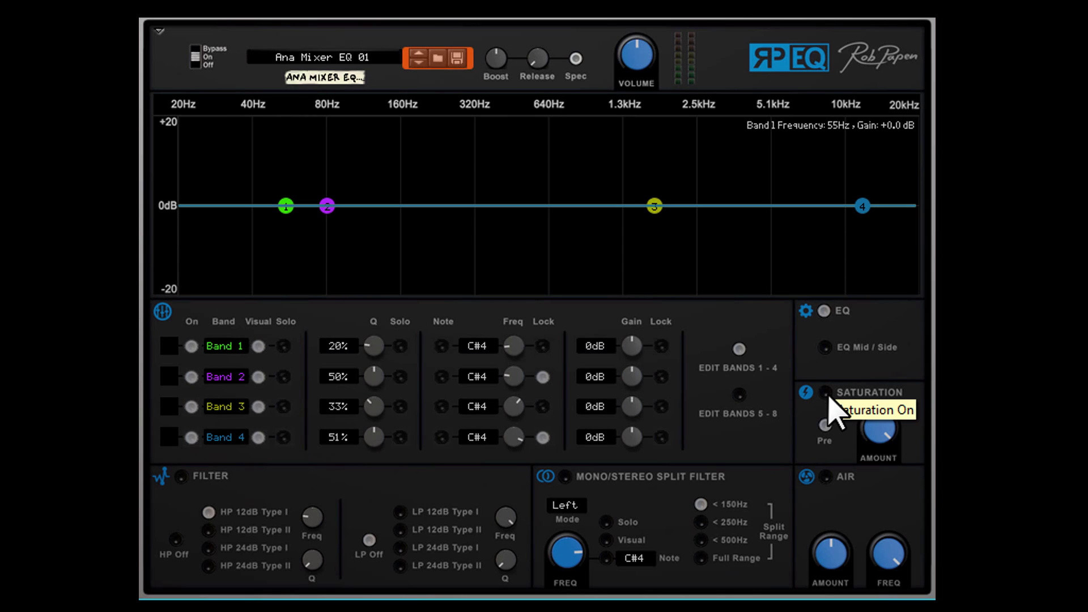
Step: Toggle saturation on and off, try post and pre placement, and lower its amount
{"action": "left_click", "coordinate": [826, 395]}
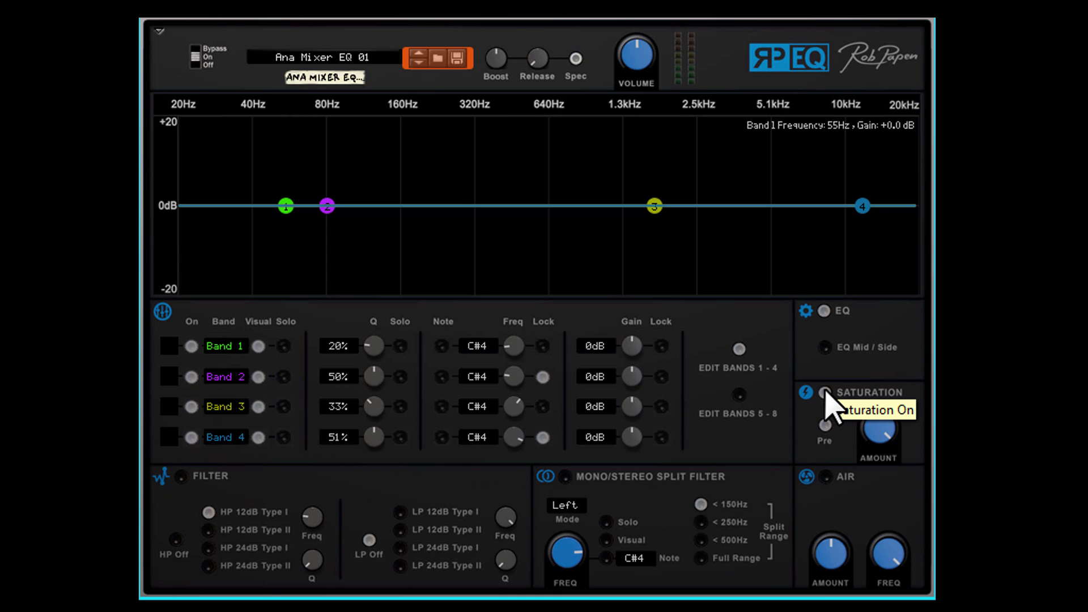
{"action": "left_click", "coordinate": [825, 392]}
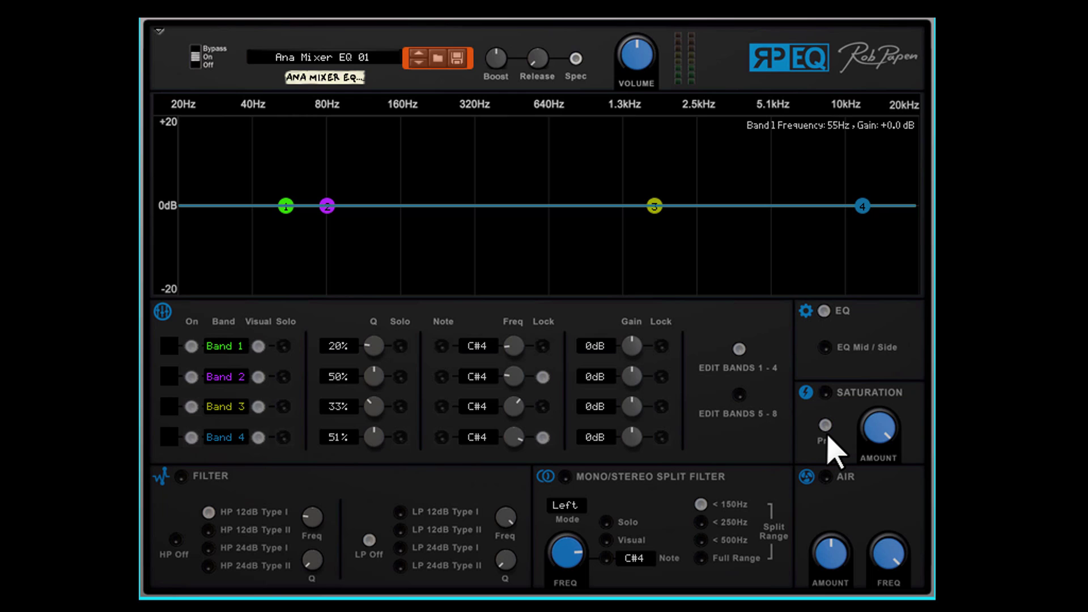
{"action": "left_click", "coordinate": [825, 426]}
{"action": "left_click", "coordinate": [831, 431]}
{"action": "left_click_drag", "start_coordinate": [879, 427], "coordinate": [890, 561]}
Step: Start playback, enable saturation and raise its amount
{"action": "key", "text": "space"}
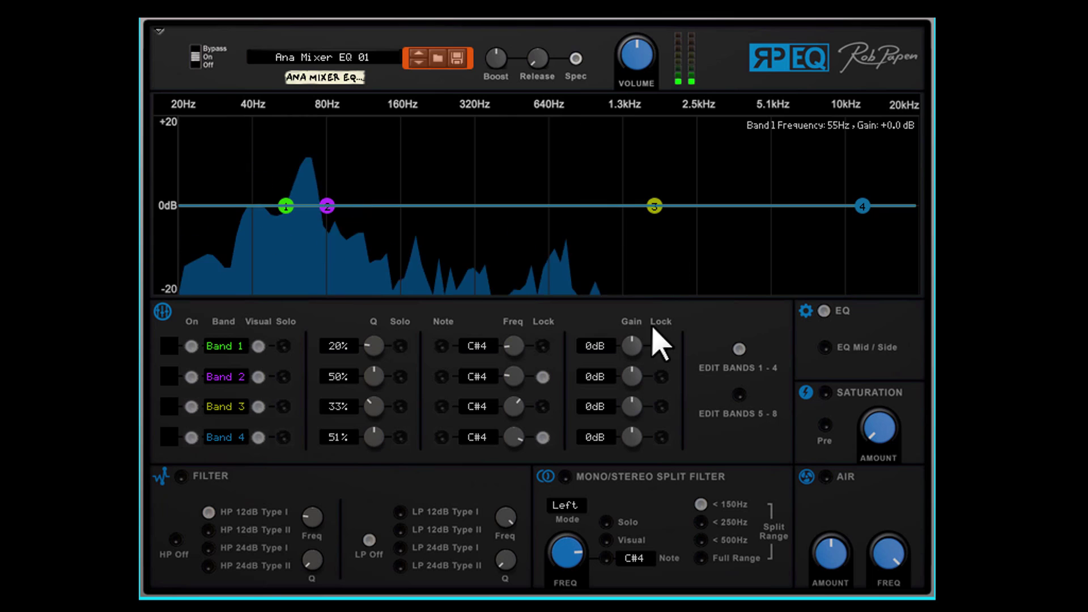
{"action": "left_click", "coordinate": [826, 394]}
{"action": "left_click_drag", "start_coordinate": [884, 442], "coordinate": [894, 396]}
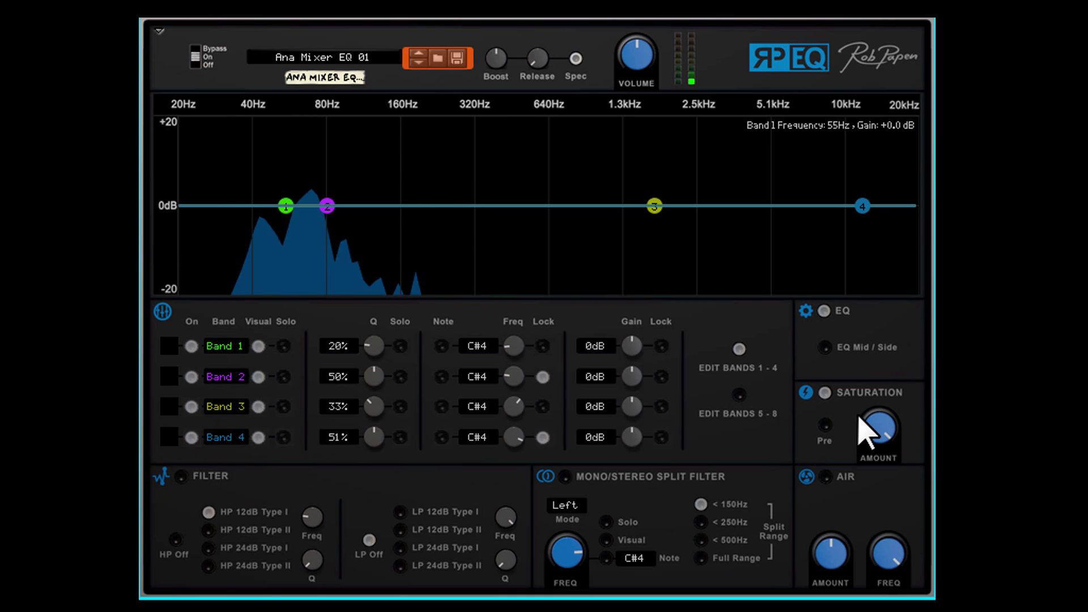
Step: Turn saturation off, switch Air on, lower its frequency and slightly reduce its amount
{"action": "left_click", "coordinate": [825, 393]}
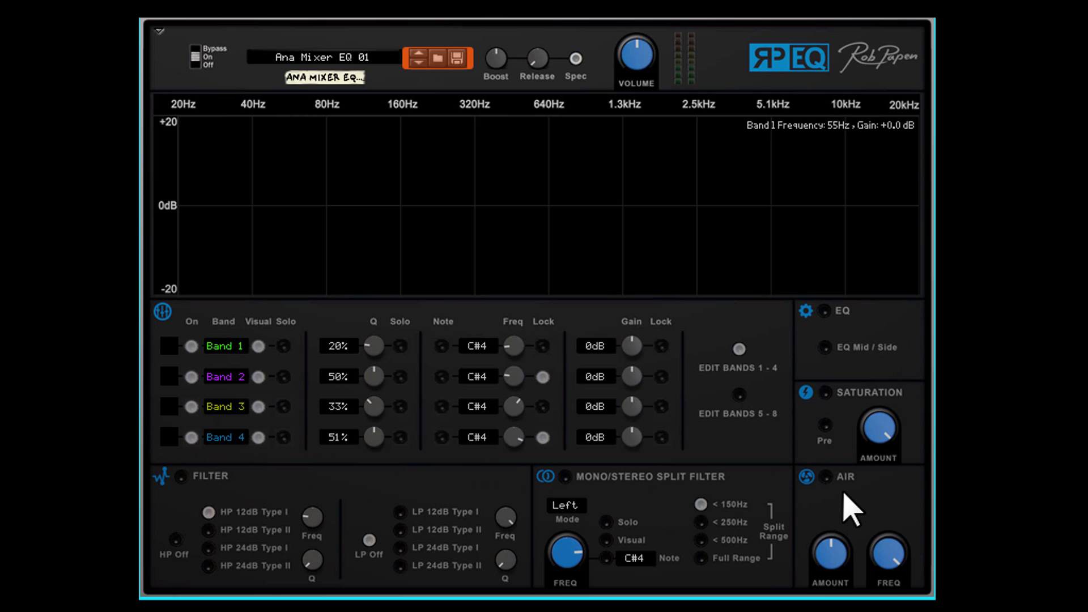
{"action": "left_click", "coordinate": [825, 480]}
{"action": "left_click_drag", "start_coordinate": [886, 572], "coordinate": [885, 592]}
{"action": "left_click_drag", "start_coordinate": [850, 547], "coordinate": [861, 498]}
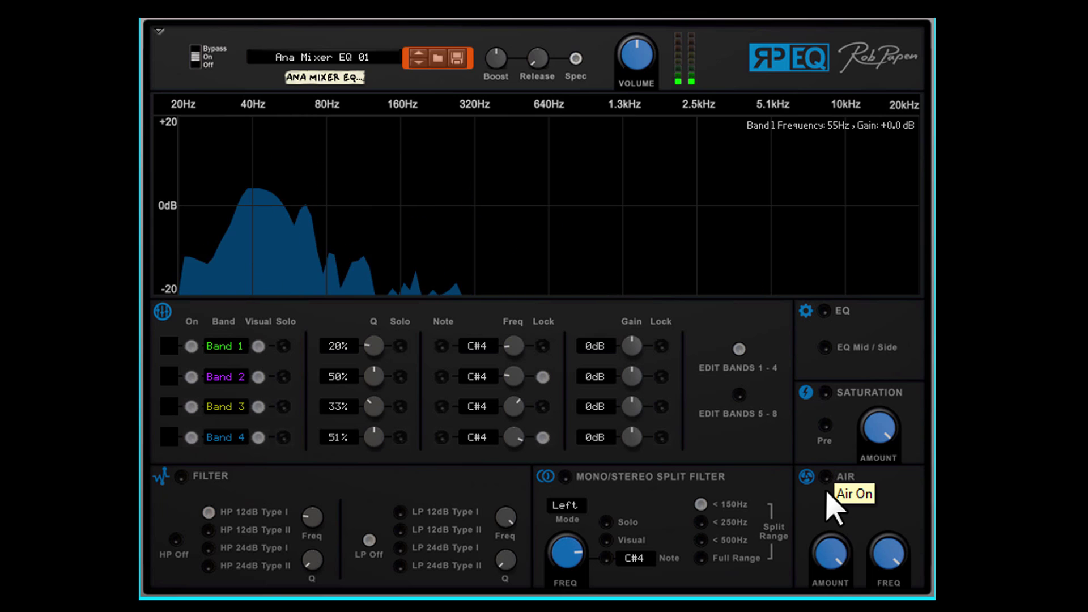
Step: Compare Air off and on twice, leaving it on
{"action": "left_click", "coordinate": [827, 480]}
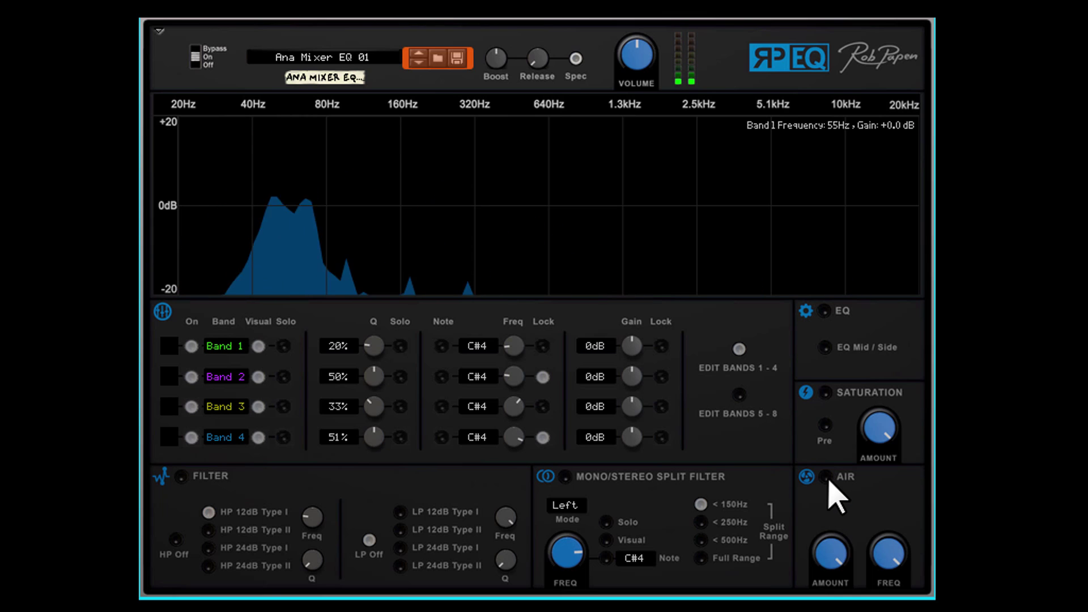
{"action": "left_click", "coordinate": [827, 478]}
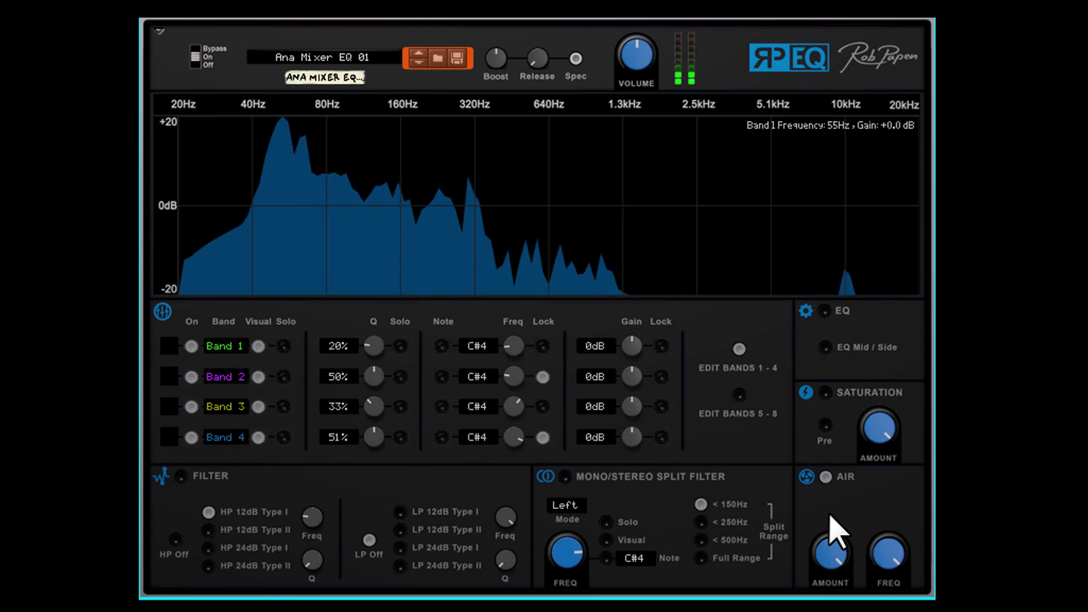
{"action": "left_click", "coordinate": [826, 477]}
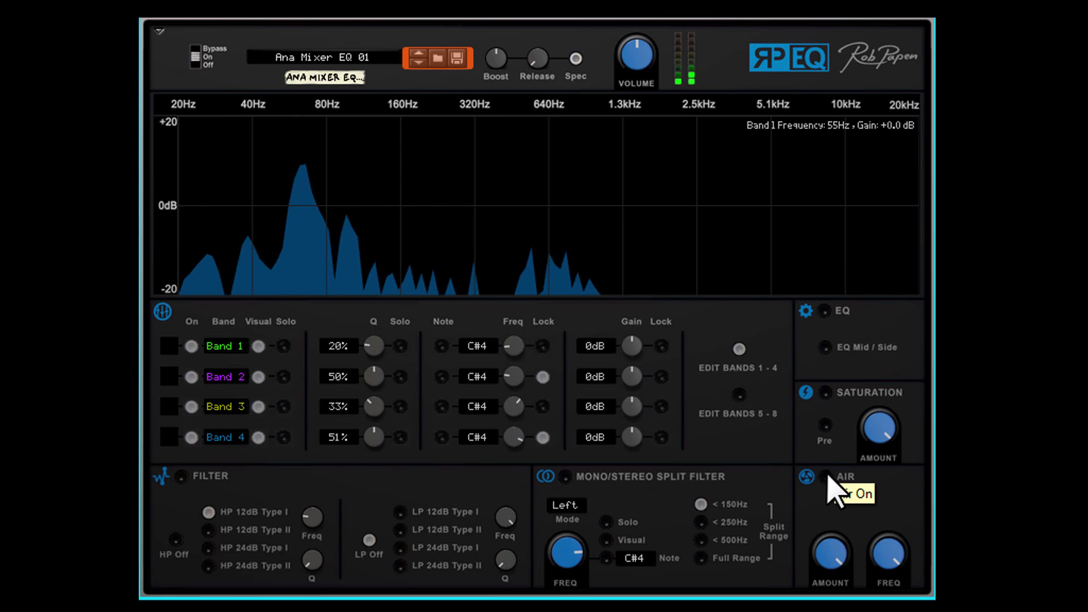
{"action": "left_click", "coordinate": [827, 478]}
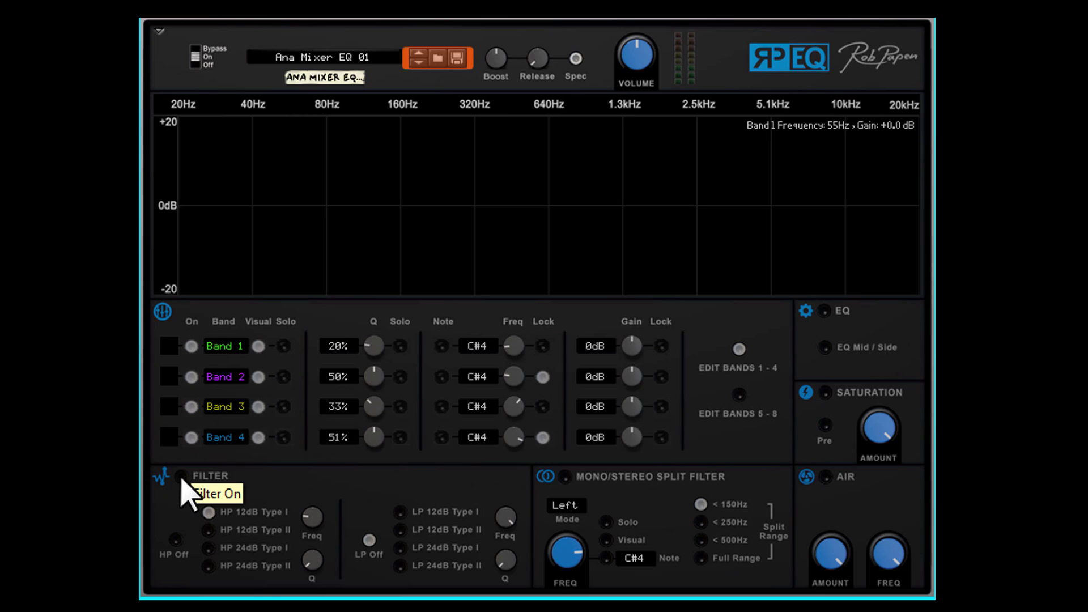
{"action": "left_click", "coordinate": [182, 477]}
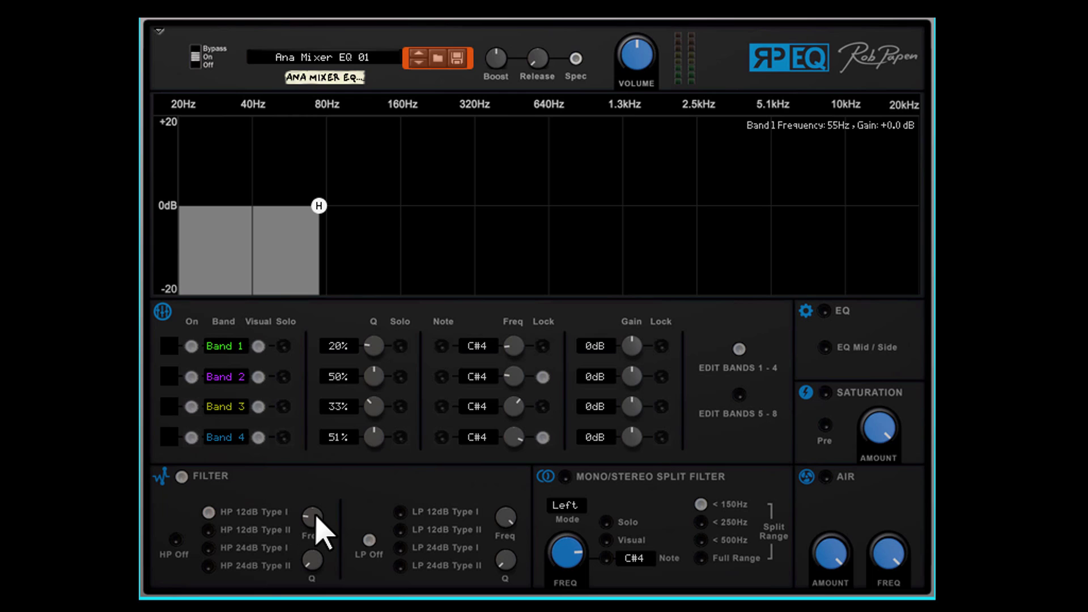
{"action": "mouse_move", "coordinate": [316, 519]}
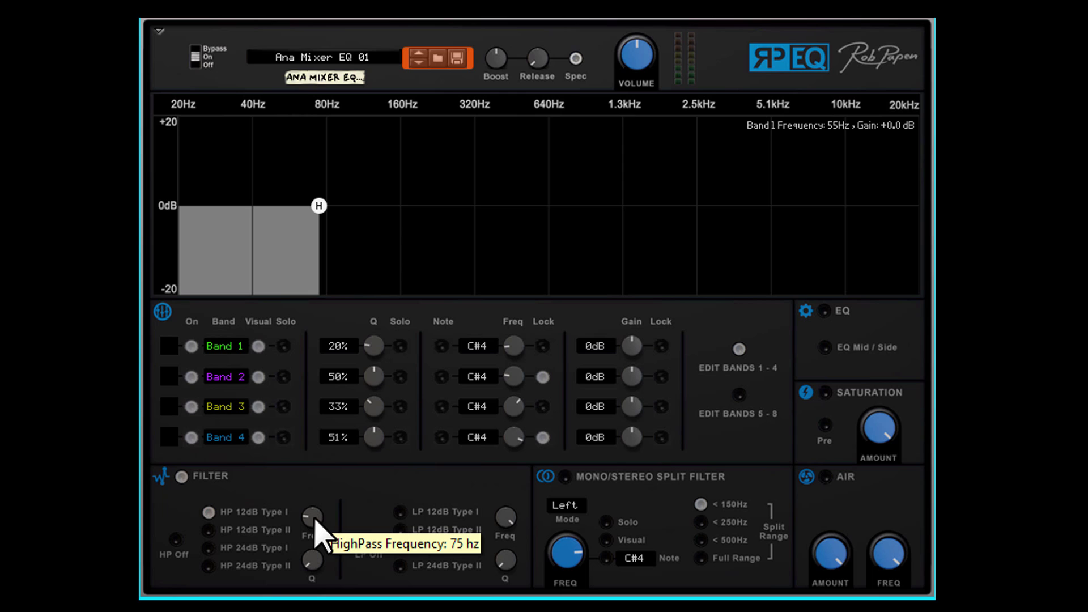
{"action": "left_click", "coordinate": [181, 477]}
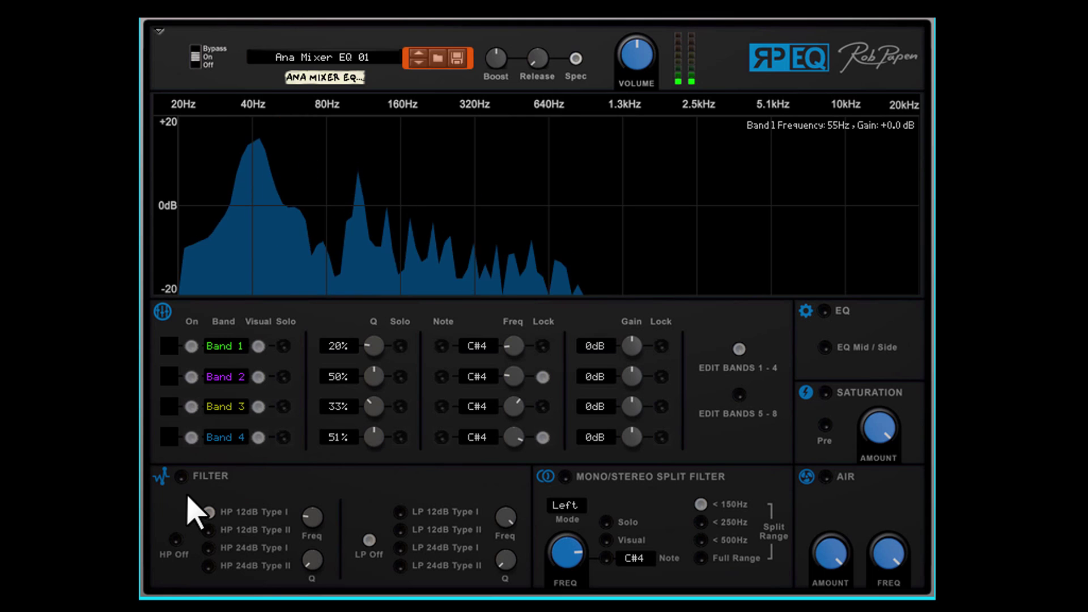
Step: Enable the filter as an HP 24dB Type II high-pass near 75 Hz with about 5% resonance
{"action": "left_click", "coordinate": [181, 478]}
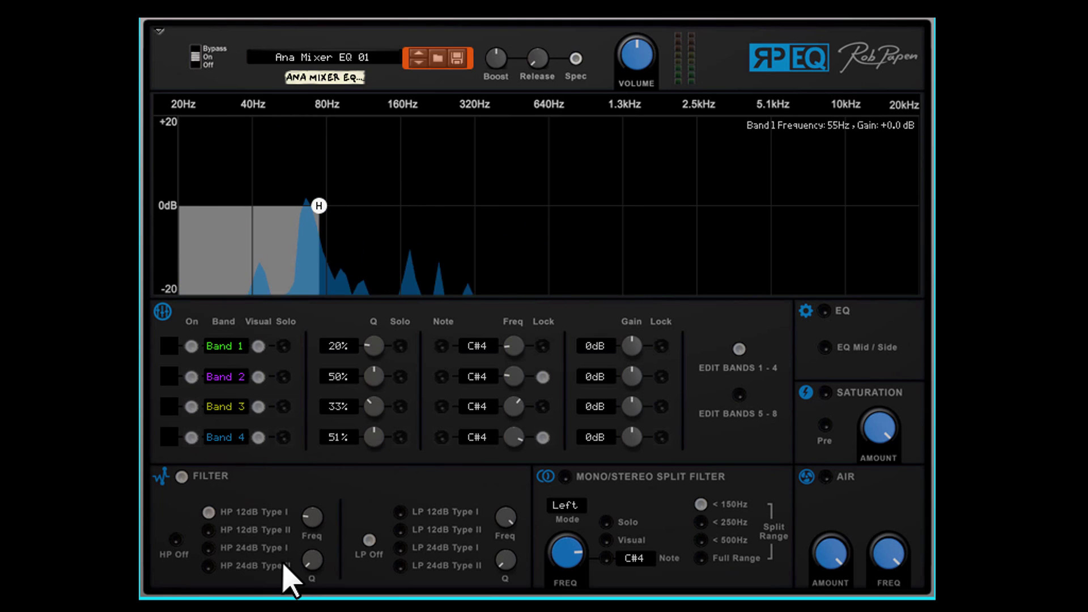
{"action": "left_click_drag", "start_coordinate": [311, 521], "coordinate": [323, 515]}
{"action": "left_click_drag", "start_coordinate": [305, 563], "coordinate": [311, 606]}
{"action": "left_click_drag", "start_coordinate": [317, 539], "coordinate": [317, 527]}
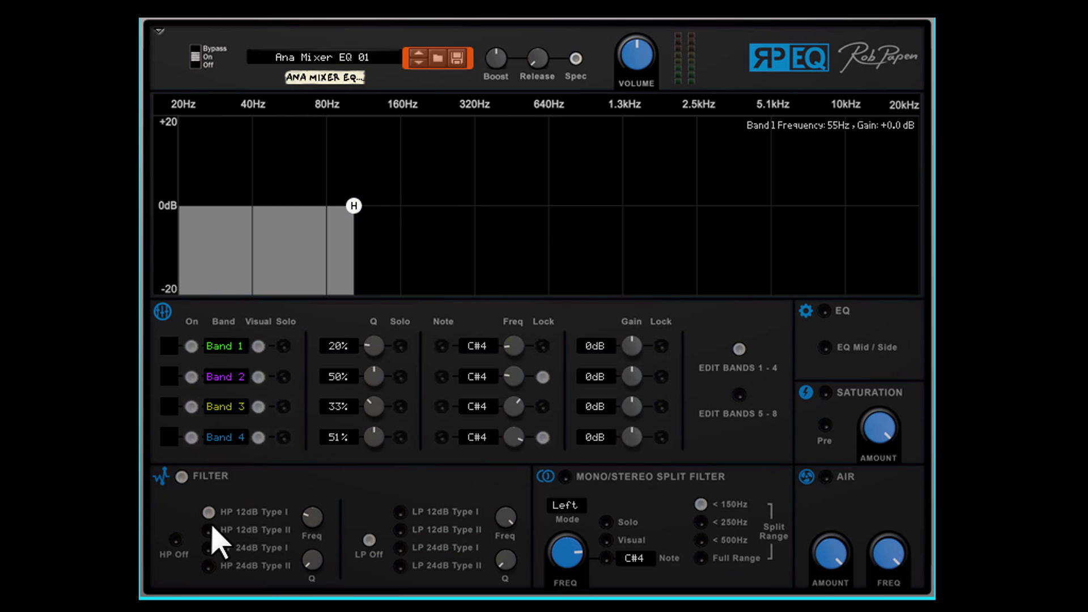
{"action": "scroll", "coordinate": [312, 517], "scroll_direction": "down", "scroll_amount": 2}
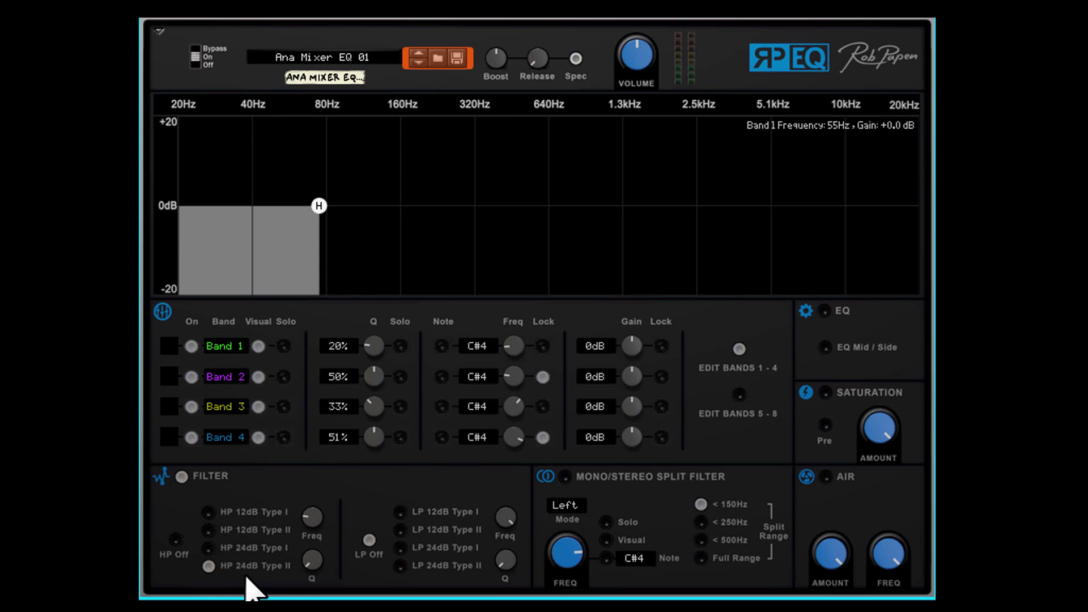
{"action": "mouse_move", "coordinate": [312, 560]}
{"action": "left_mouse_down"}
{"action": "mouse_move", "coordinate": [316, 519]}
{"action": "mouse_move", "coordinate": [313, 553]}
{"action": "left_mouse_up"}
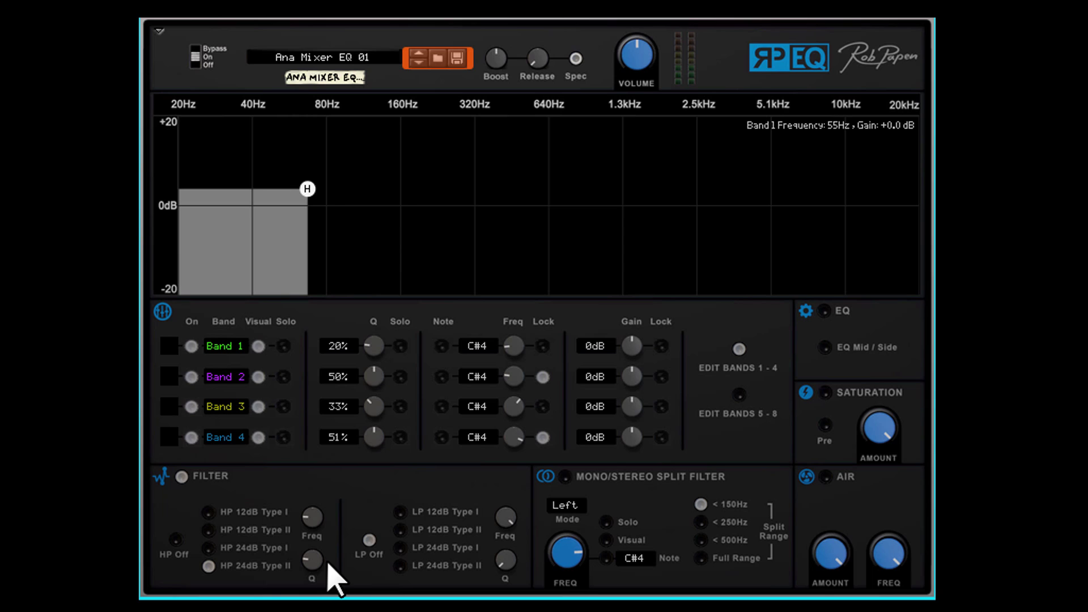
Step: Add a 12dB Type I low-pass at about 765 Hz, then try 24dB Type I with 16% resonance
{"action": "left_click", "coordinate": [414, 518]}
{"action": "left_click_drag", "start_coordinate": [506, 543], "coordinate": [433, 553]}
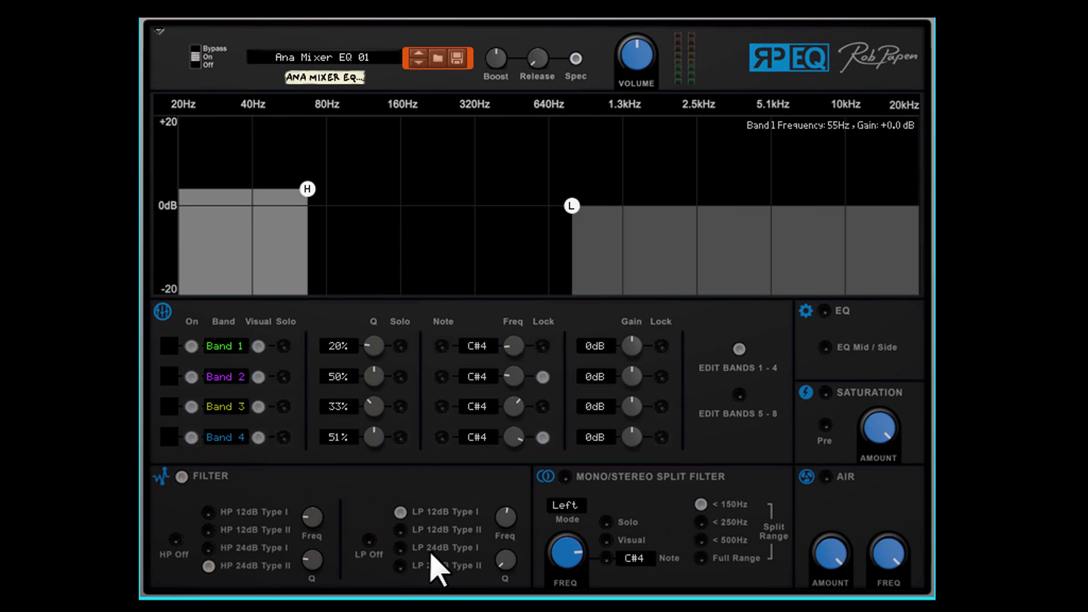
{"action": "left_click", "coordinate": [404, 549]}
{"action": "left_click_drag", "start_coordinate": [512, 564], "coordinate": [518, 544]}
Step: During playback, sweep the low-pass to 5.5 kHz with 48% resonance, then return to 12dB Type I at maximum cutoff
{"action": "key", "text": "space"}
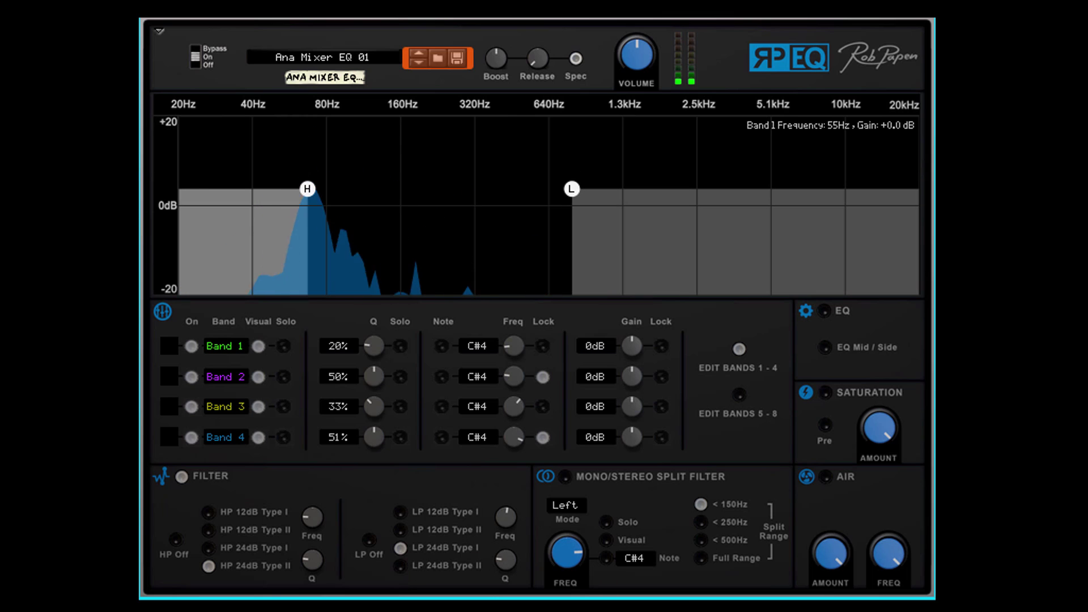
{"action": "left_click_drag", "start_coordinate": [503, 527], "coordinate": [508, 504]}
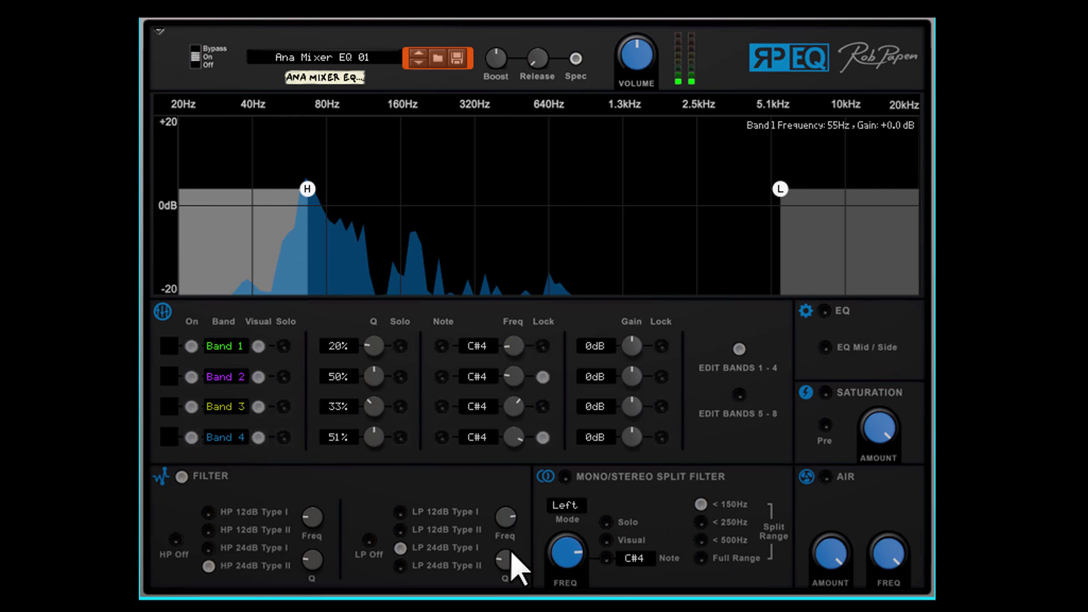
{"action": "mouse_move", "coordinate": [510, 561]}
{"action": "left_mouse_down"}
{"action": "mouse_move", "coordinate": [530, 529]}
{"action": "mouse_move", "coordinate": [518, 517]}
{"action": "mouse_move", "coordinate": [513, 547]}
{"action": "left_mouse_up"}
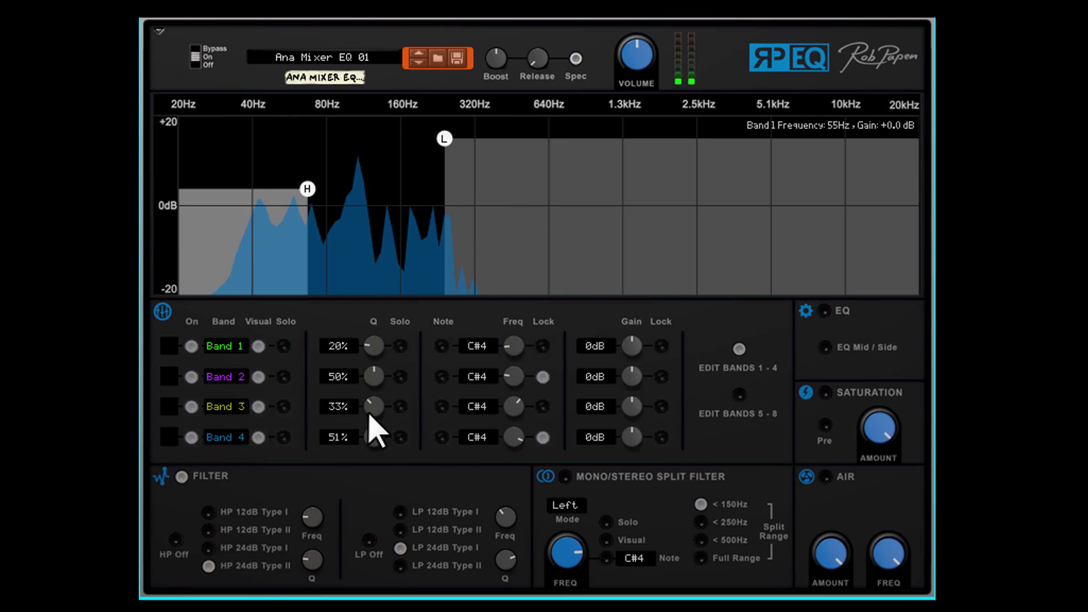
{"action": "left_click", "coordinate": [400, 511]}
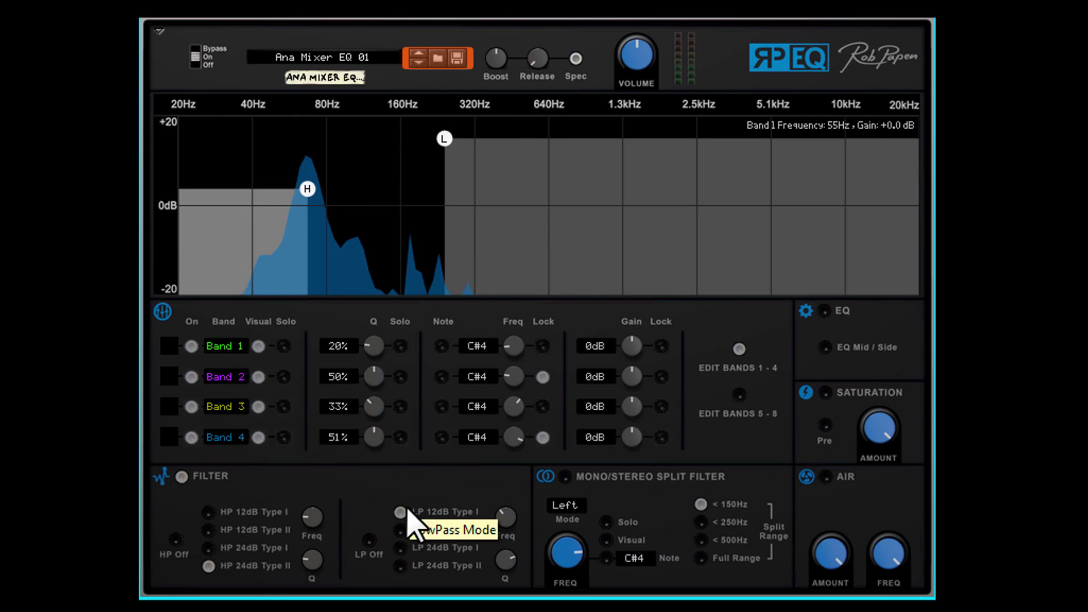
{"action": "left_click_drag", "start_coordinate": [504, 526], "coordinate": [518, 481]}
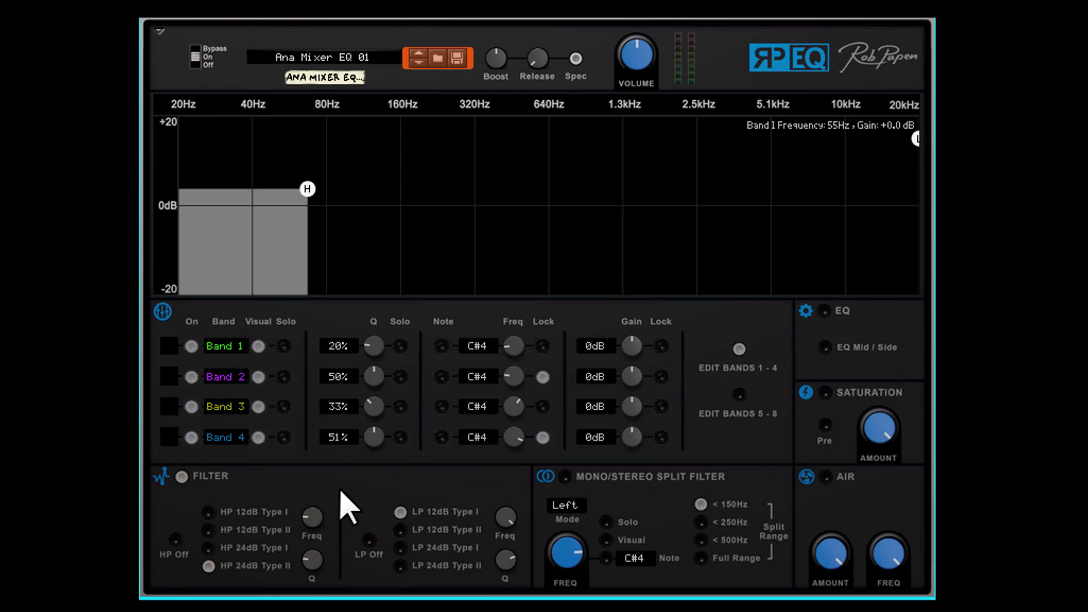
Step: Flip the rack with Tab to view RP-EQ's rear panel credits
{"action": "key", "text": "Tab"}
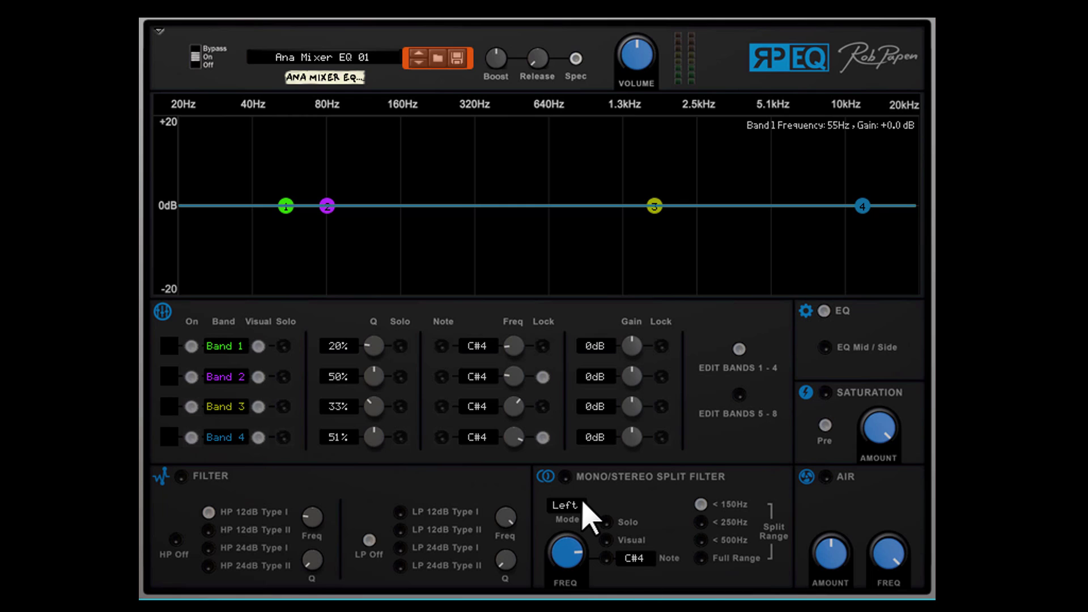
Step: Turn on the mono/stereo split filter at 61 Hz and set its note to A0
{"action": "left_click", "coordinate": [566, 478]}
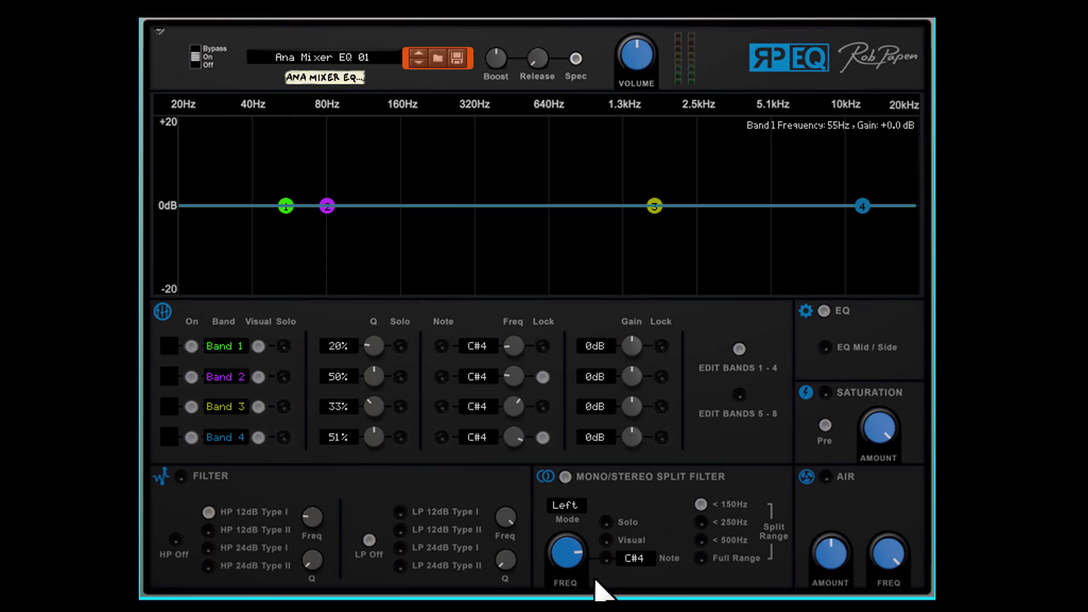
{"action": "mouse_move", "coordinate": [566, 554]}
{"action": "left_mouse_down"}
{"action": "mouse_move", "coordinate": [573, 581]}
{"action": "mouse_move", "coordinate": [573, 554]}
{"action": "left_mouse_up"}
{"action": "left_click", "coordinate": [624, 563]}
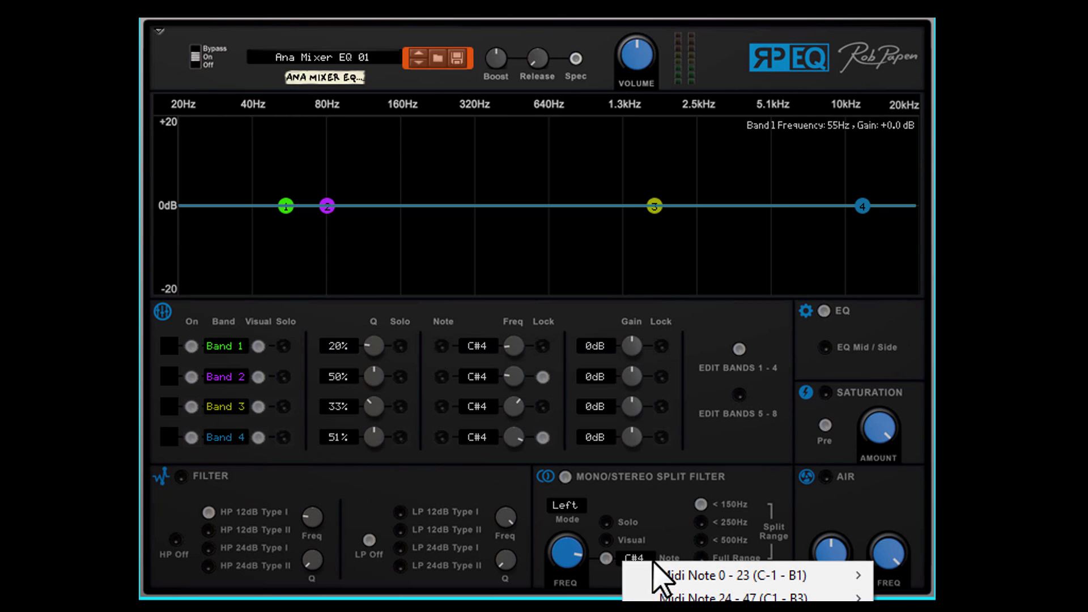
{"action": "mouse_move", "coordinate": [786, 572]}
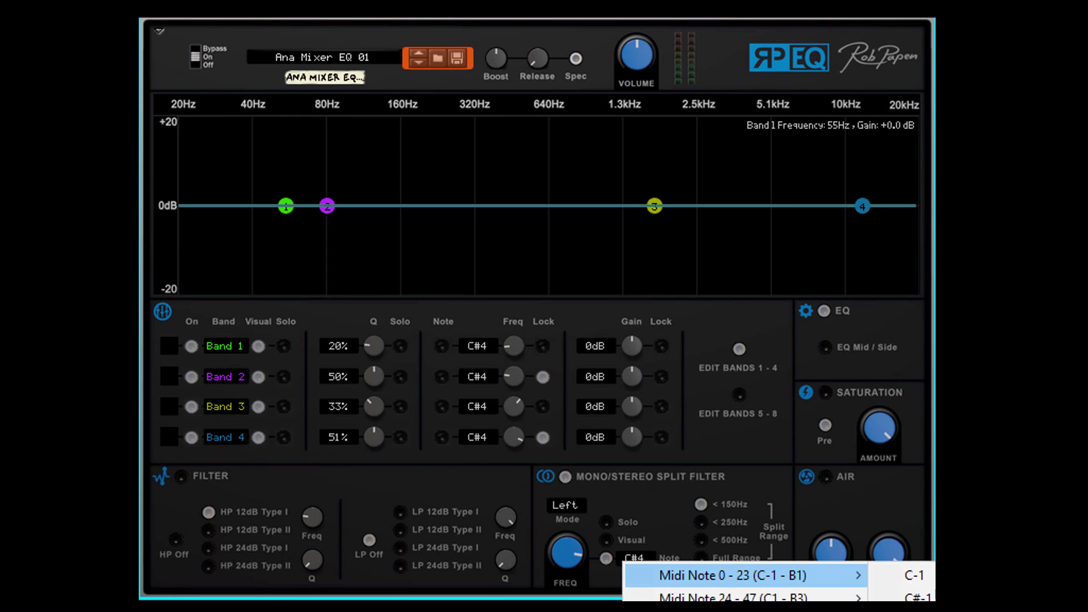
{"action": "left_click", "coordinate": [906, 609]}
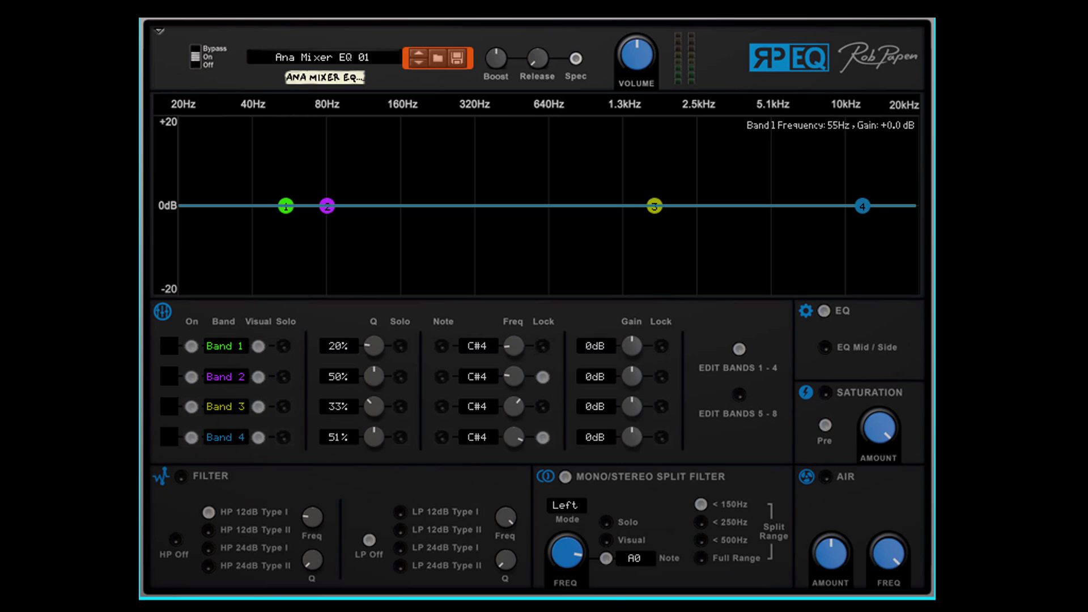
Step: Solo and display the mono band, raise the split to about 103 Hz, hide the overlay, and start playback
{"action": "left_click", "coordinate": [606, 522]}
{"action": "left_click", "coordinate": [606, 540]}
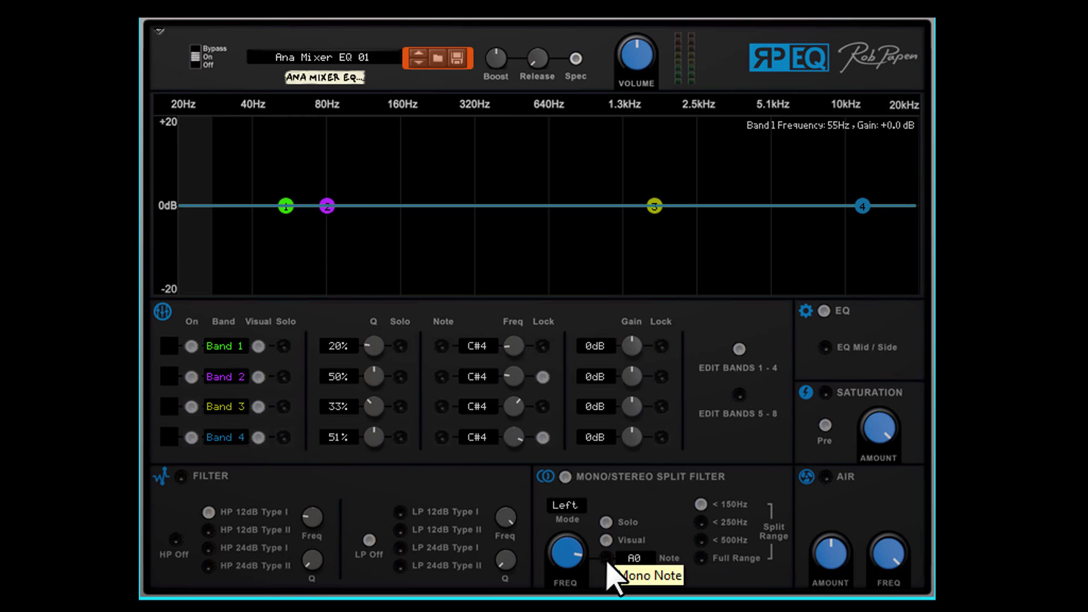
{"action": "left_click_drag", "start_coordinate": [566, 552], "coordinate": [596, 541]}
{"action": "left_click", "coordinate": [607, 540]}
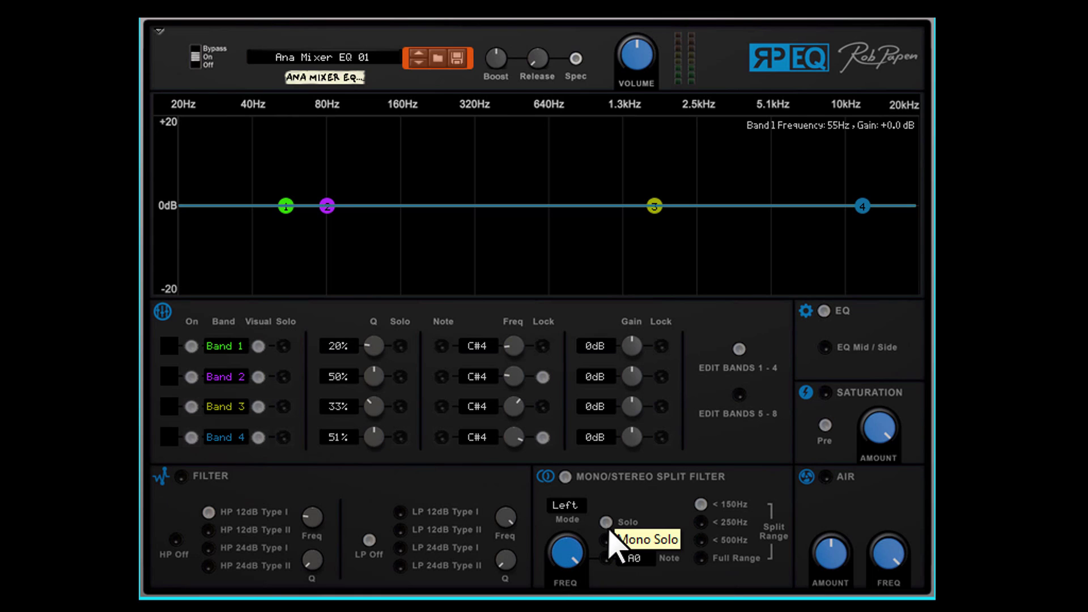
{"action": "key", "text": "space"}
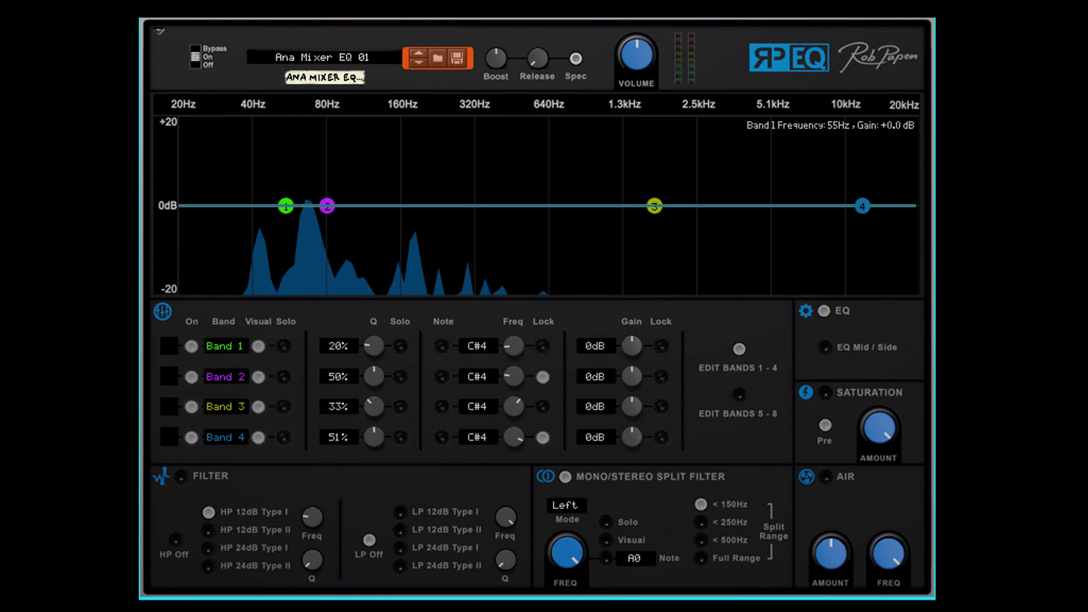
Step: Show and solo the mono band again, lowering the split frequency to 68 Hz
{"action": "left_click", "coordinate": [605, 540]}
{"action": "mouse_move", "coordinate": [566, 550]}
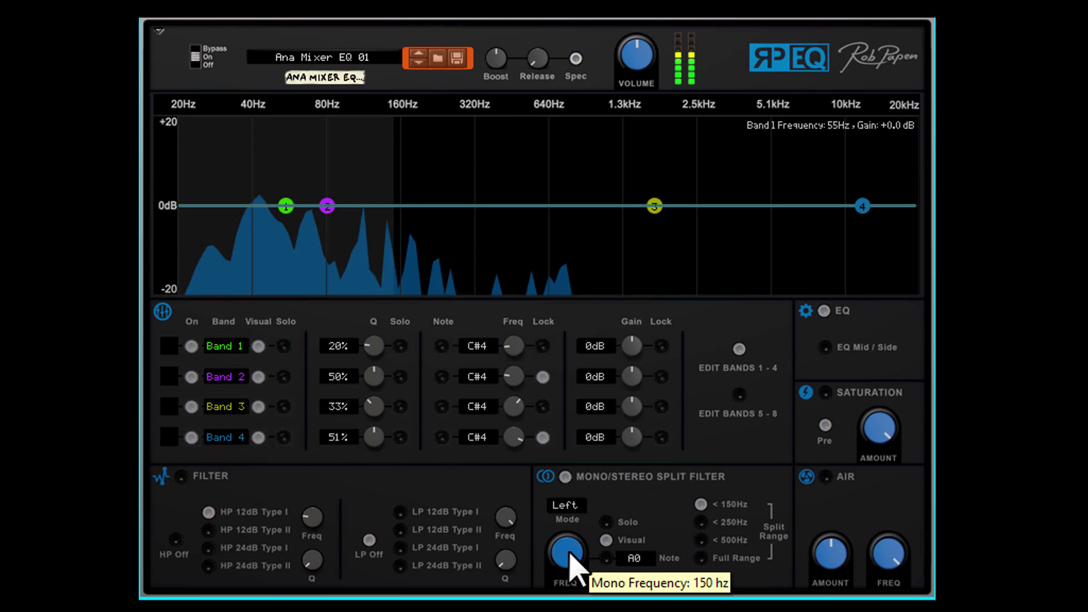
{"action": "left_click", "coordinate": [605, 522]}
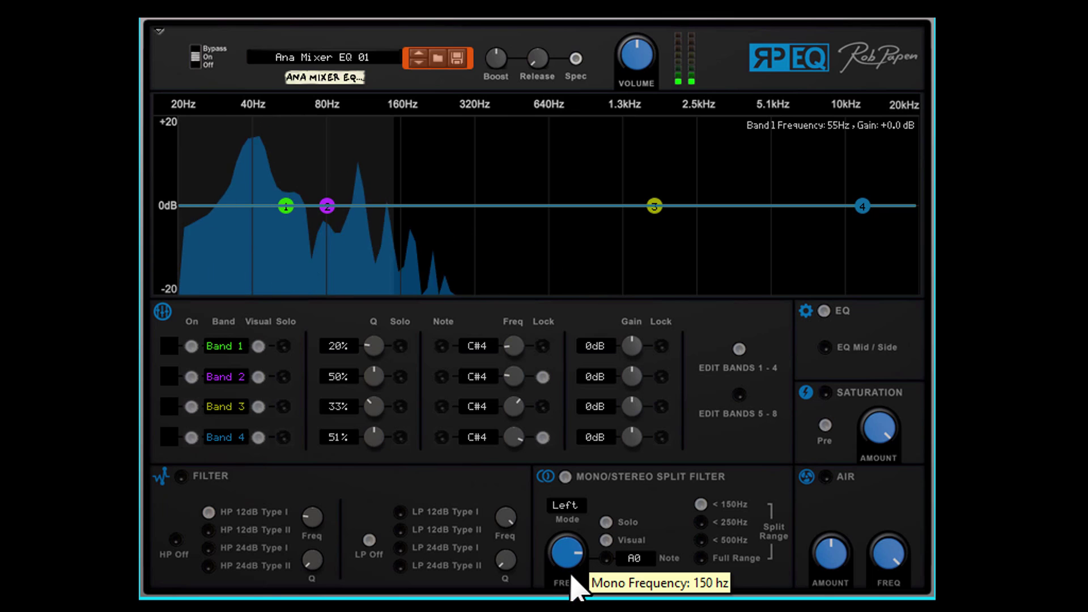
{"action": "mouse_move", "coordinate": [578, 583]}
{"action": "left_mouse_down"}
{"action": "mouse_move", "coordinate": [578, 601]}
{"action": "mouse_move", "coordinate": [578, 583]}
{"action": "left_mouse_up"}
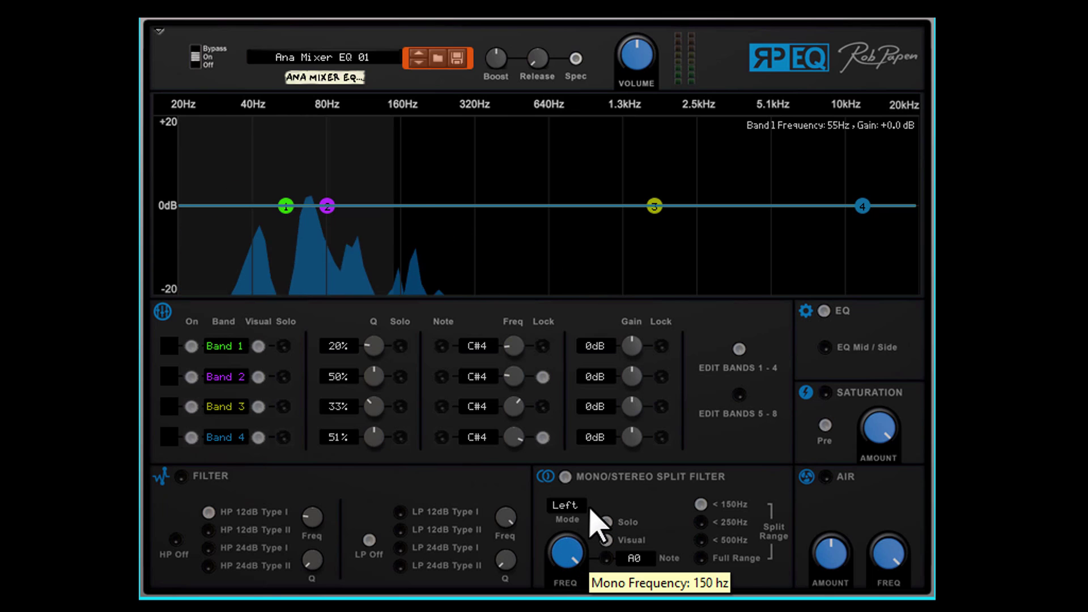
Step: Try the < 500Hz split range, return to < 150Hz at about 103 Hz, and turn off Solo and Visual
{"action": "left_click", "coordinate": [700, 540]}
{"action": "left_click_drag", "start_coordinate": [563, 563], "coordinate": [651, 521]}
{"action": "left_click", "coordinate": [701, 504]}
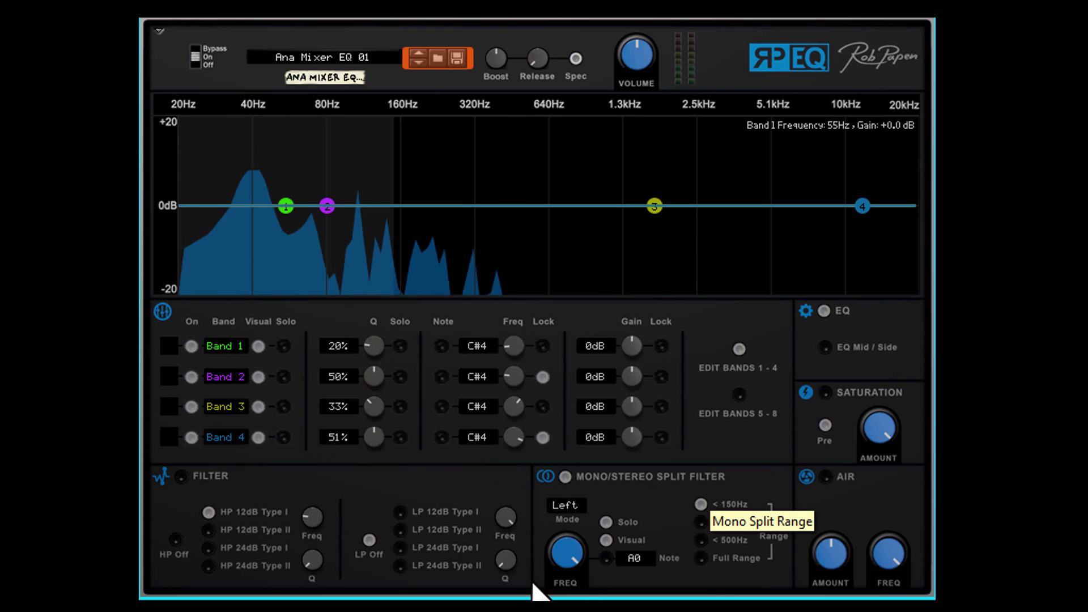
{"action": "left_click_drag", "start_coordinate": [567, 566], "coordinate": [568, 577]}
{"action": "left_click", "coordinate": [606, 521]}
{"action": "left_click", "coordinate": [605, 540]}
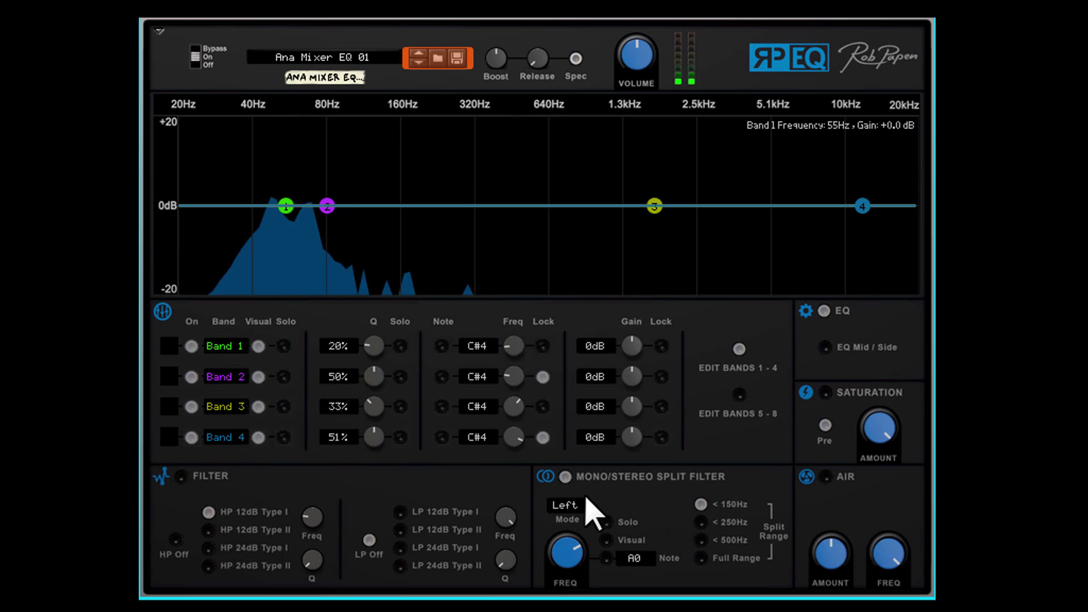
Step: Turn the mono/stereo split filter back on and keep its mode set to Left
{"action": "left_click", "coordinate": [565, 477]}
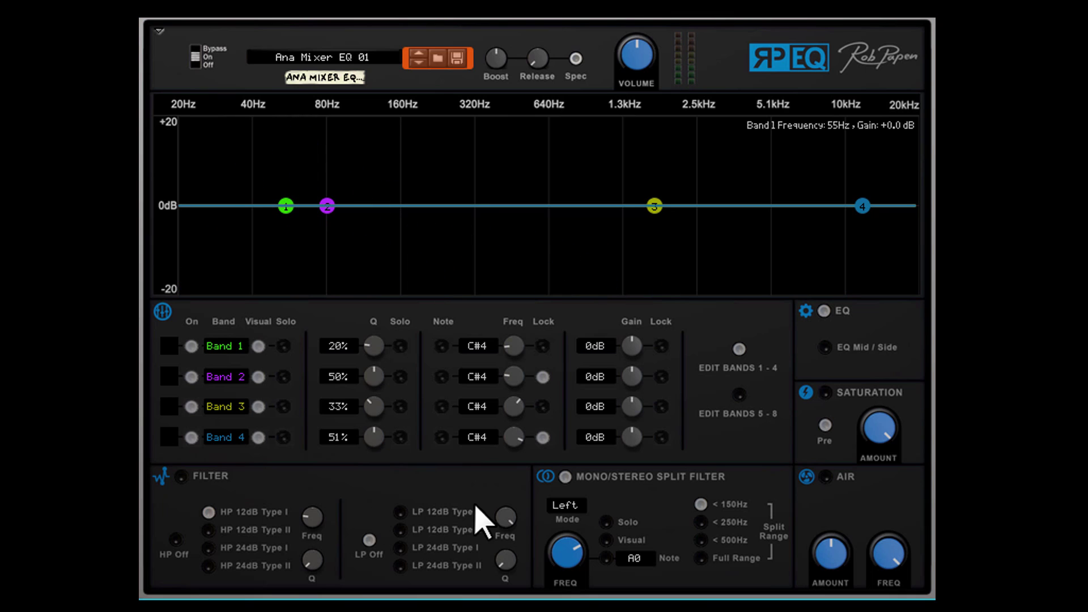
{"action": "left_click", "coordinate": [565, 505]}
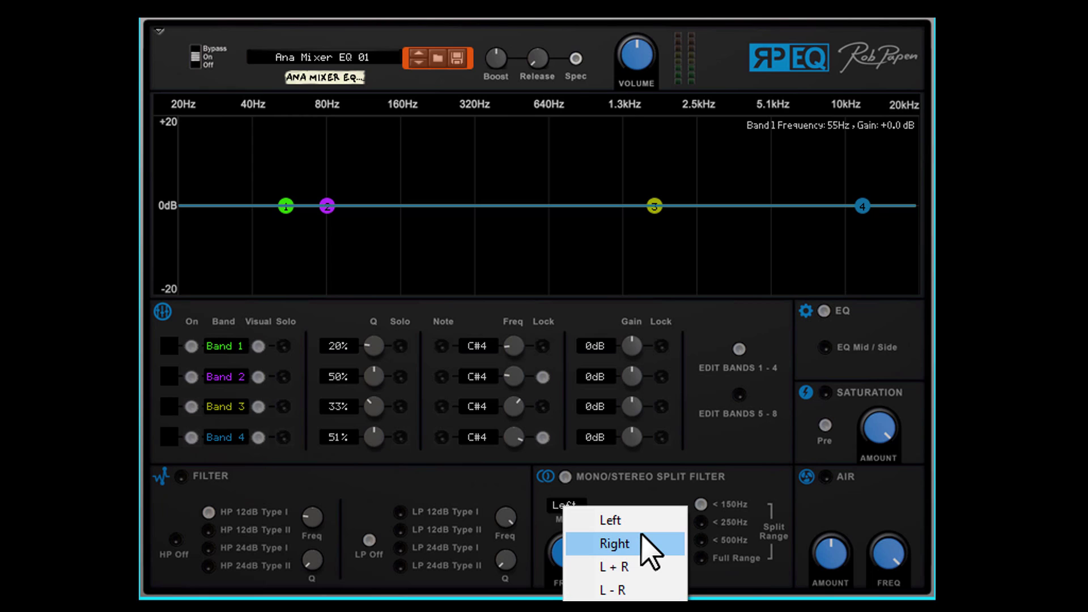
{"action": "left_click", "coordinate": [654, 520]}
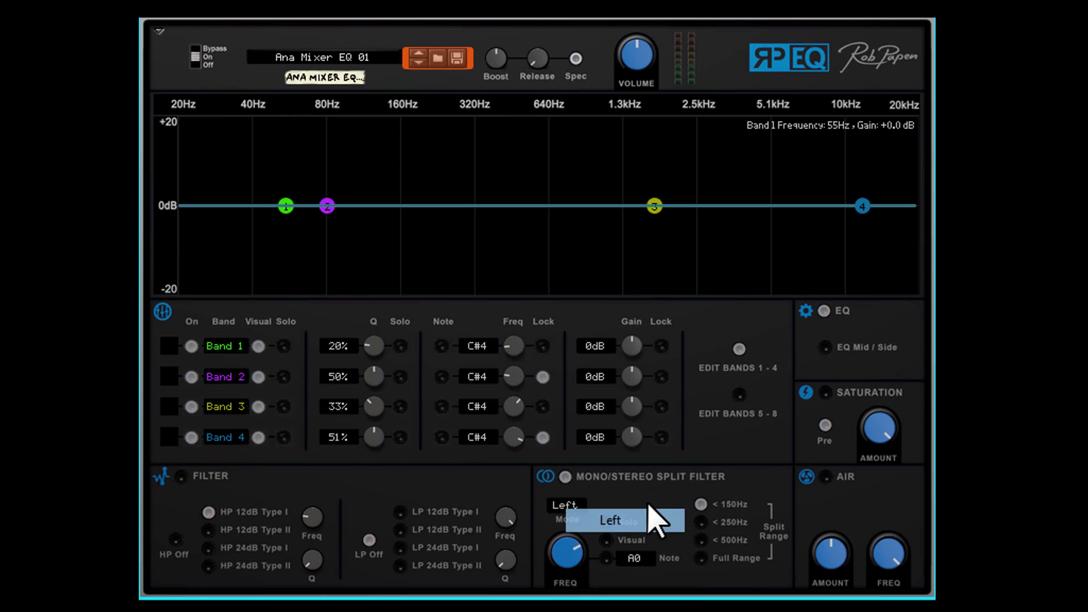